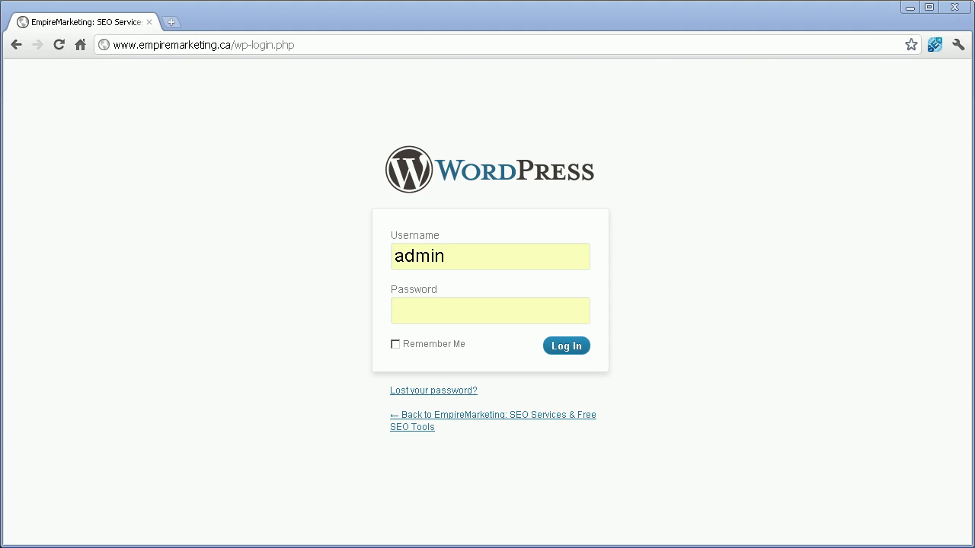
Step: Enter the account password and submit the login form to reach the Dashboard
click(457, 305)
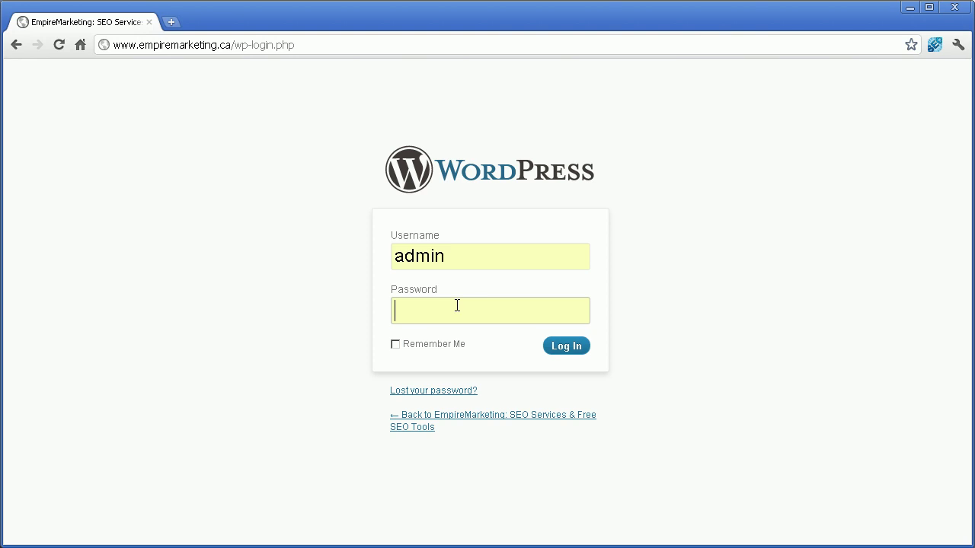
text(********)
key(Return)
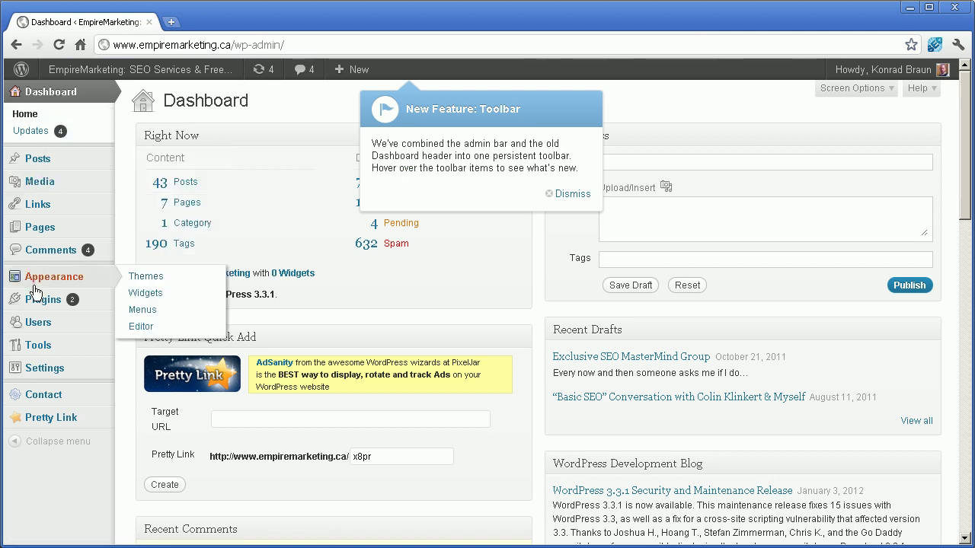
Step: Go to Plugins > Add New to reach the Install Plugins page
mouse_move(52, 308)
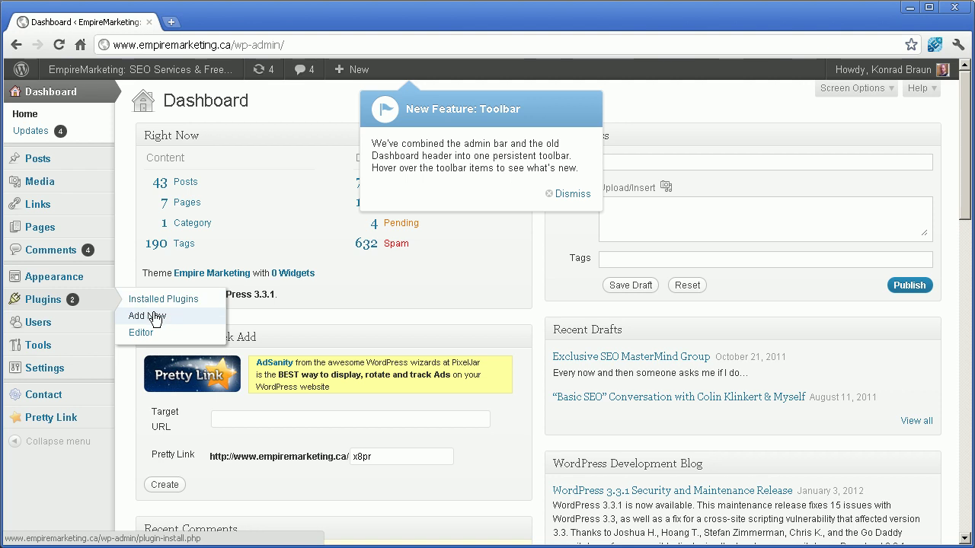
click(155, 317)
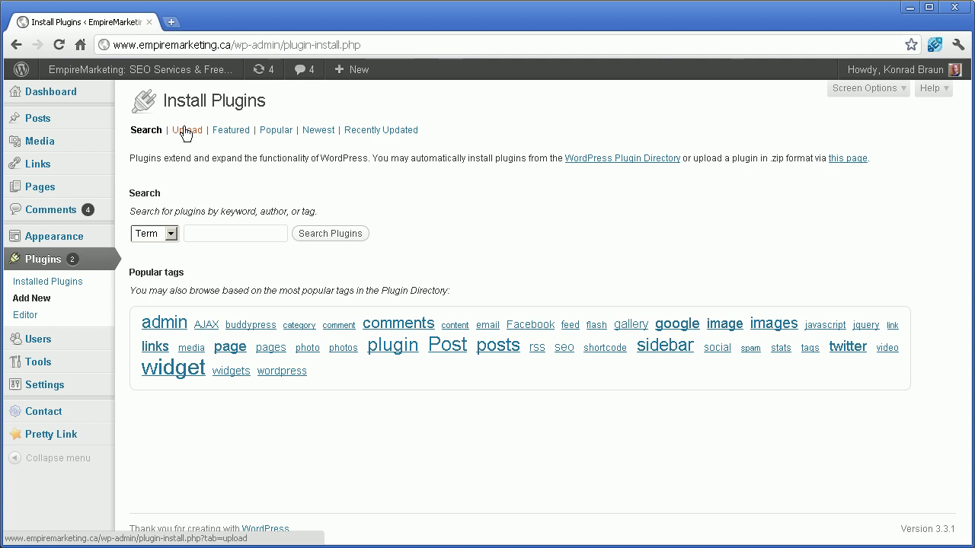
Step: Switch to plugin upload mode and select Samson.zip as the file to upload
click(183, 128)
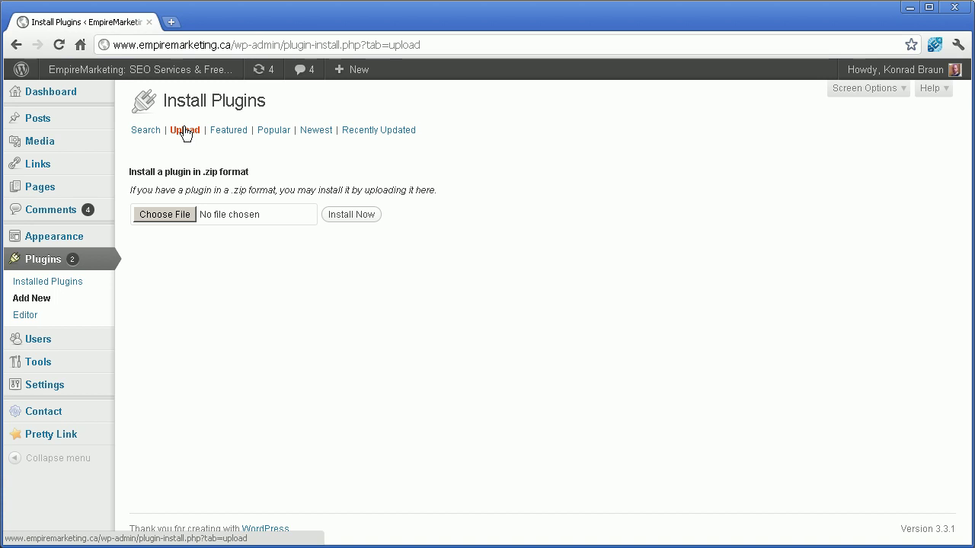
click(164, 214)
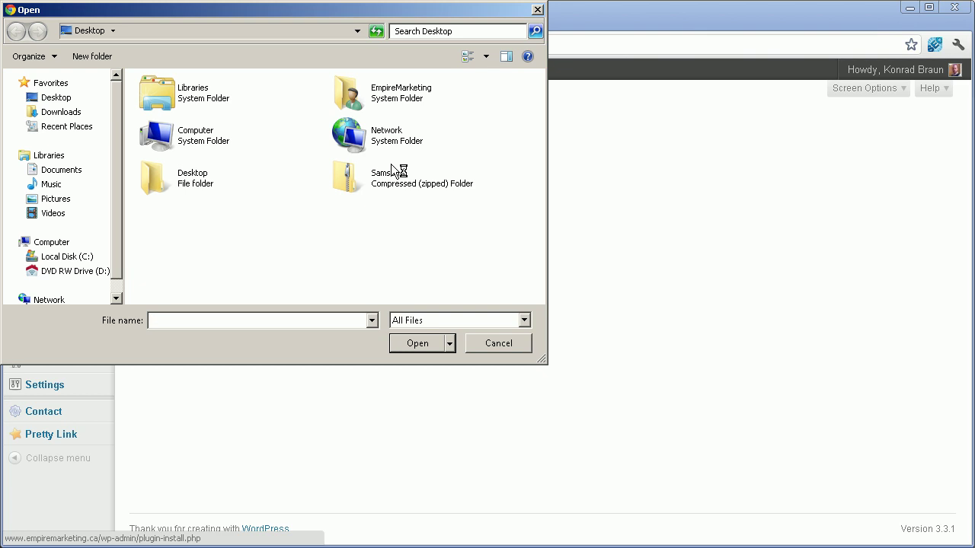
click(372, 177)
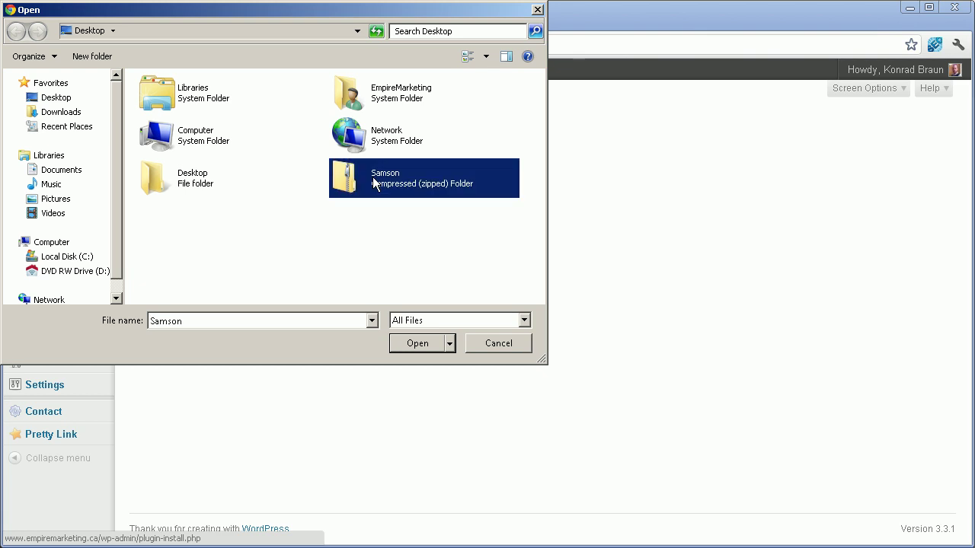
click(417, 343)
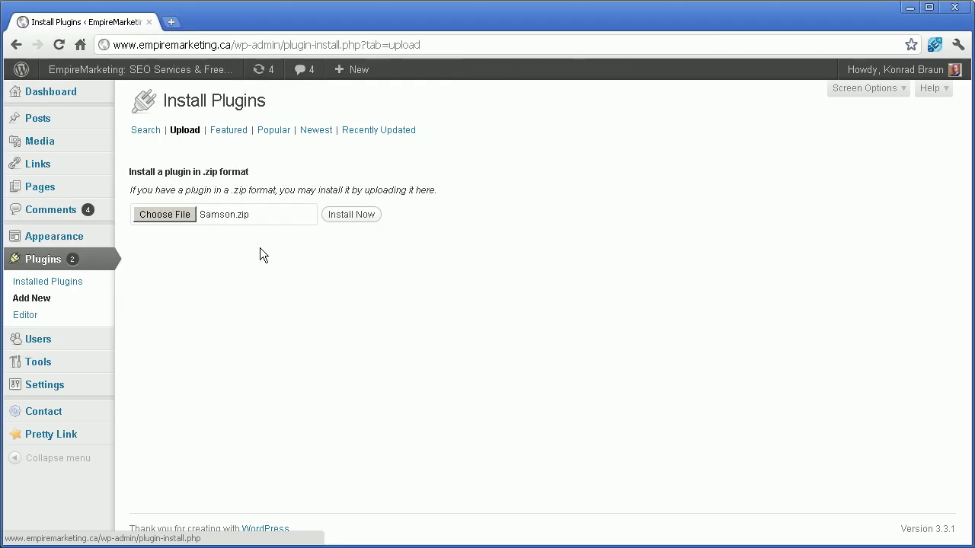
Step: Install the uploaded Samson.zip package and activate the Samson plugin
click(347, 216)
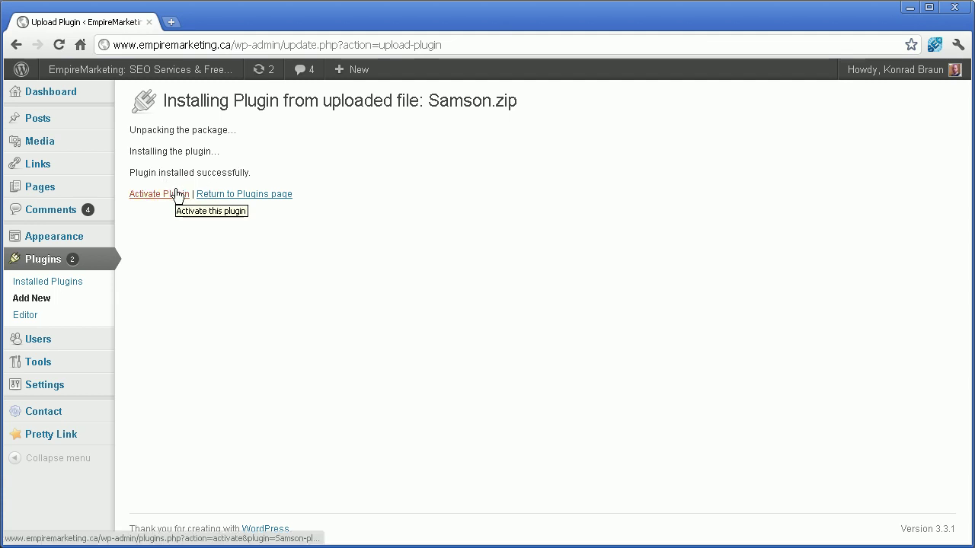
click(174, 196)
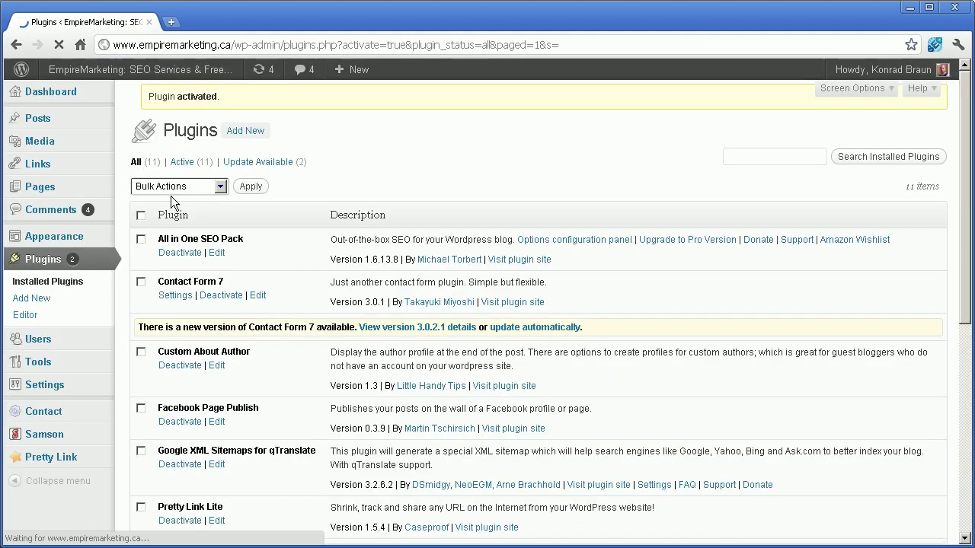
scroll(188, 268, down, 2)
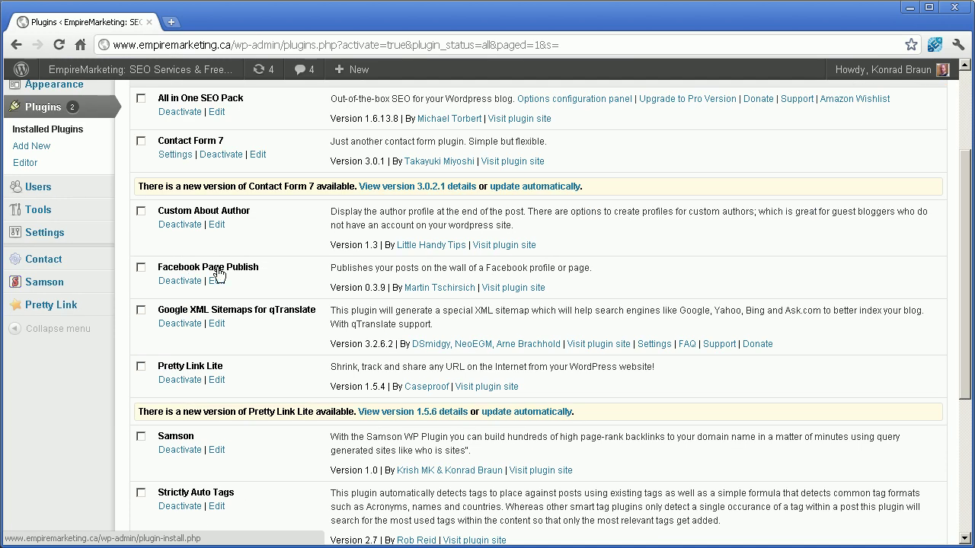
scroll(213, 269, up, 2)
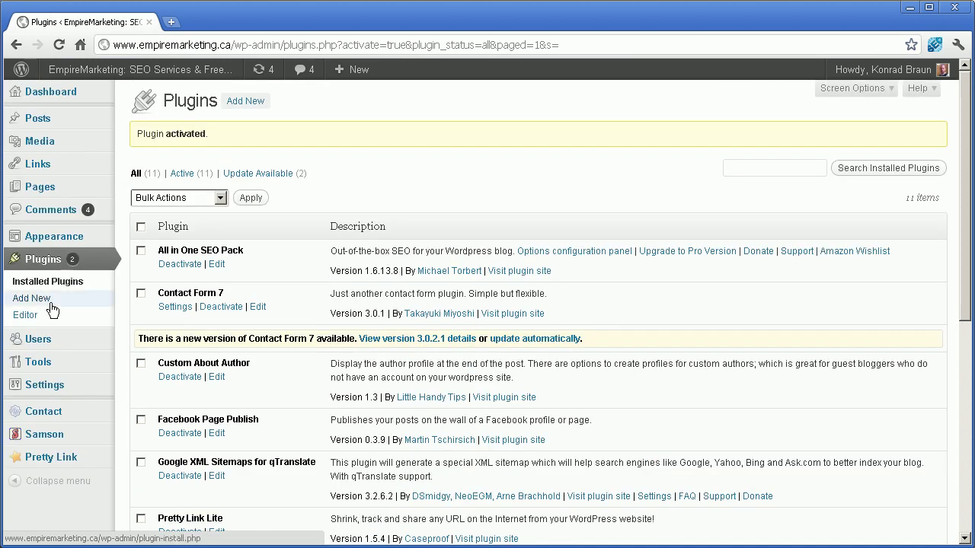
Step: Go to Samson > Add Campaign in the sidebar
mouse_move(45, 352)
mouse_move(42, 443)
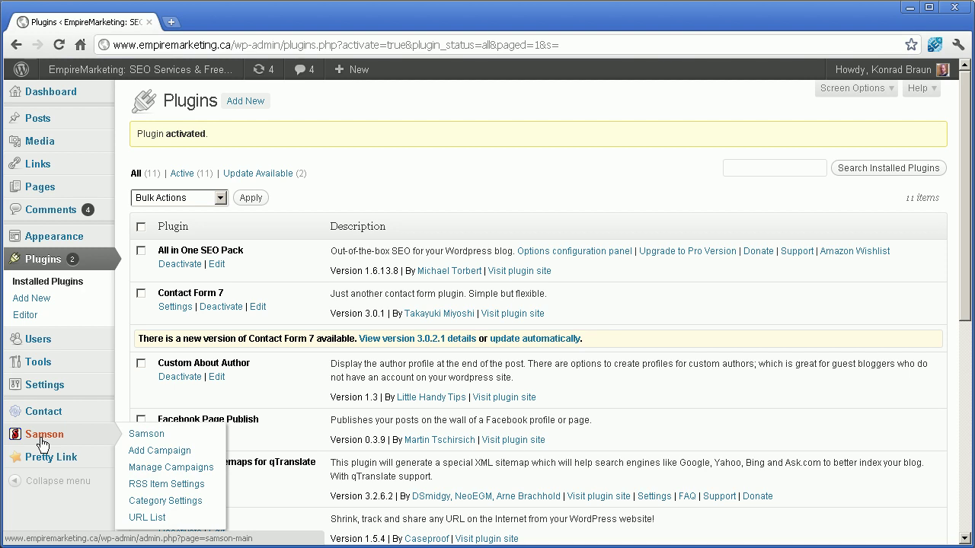
click(42, 443)
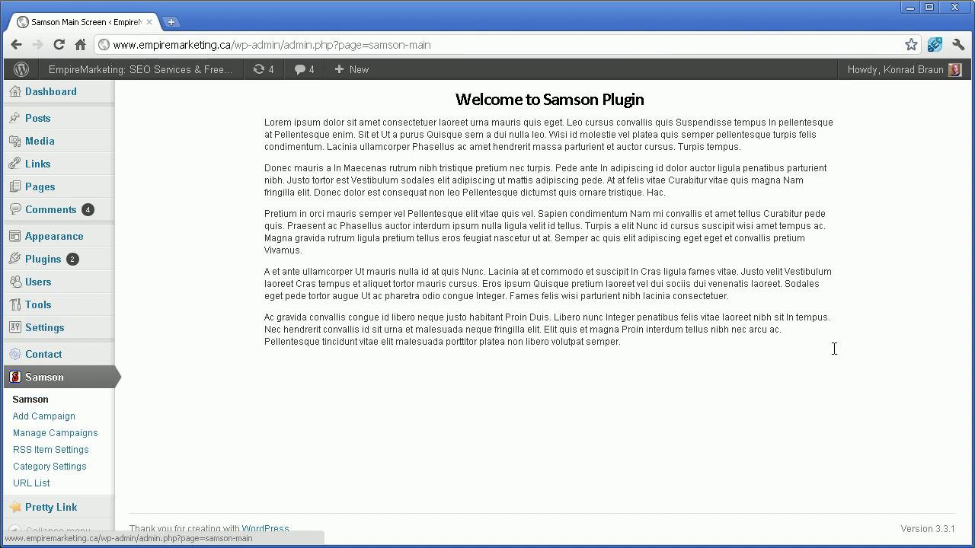
click(45, 416)
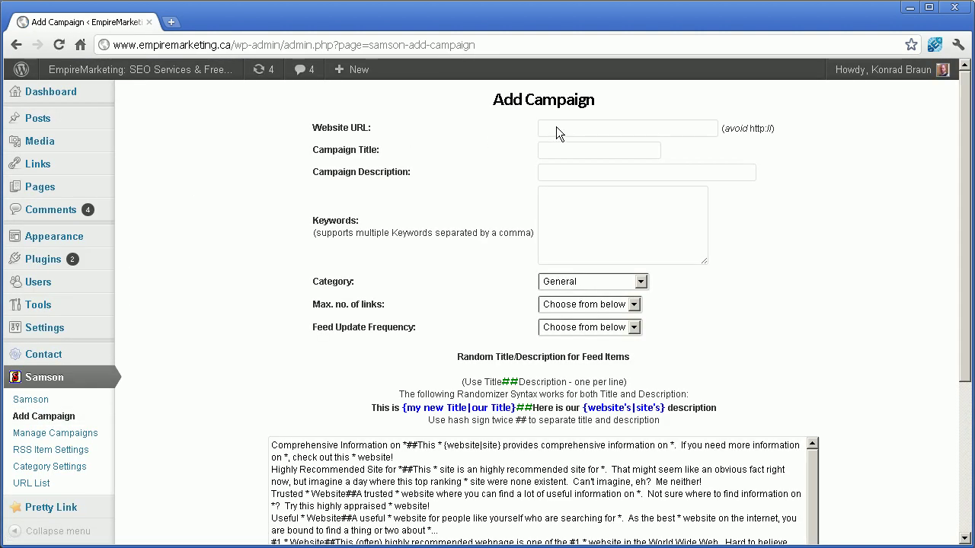
Step: Enter website URL google.com, campaign title 'Search Engine', and paste the Google description
click(564, 126)
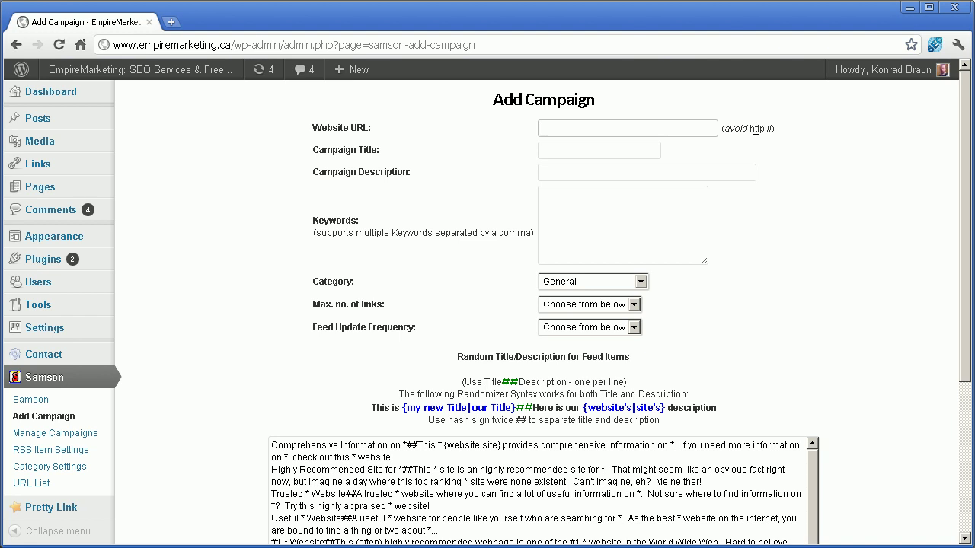
text(google.com)
click(596, 149)
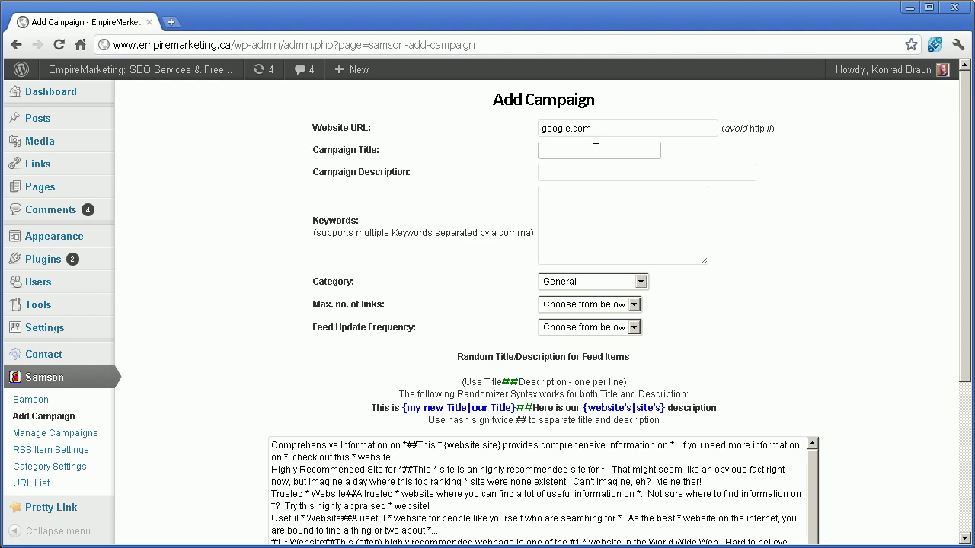
text(Search Engine)
key(Tab)
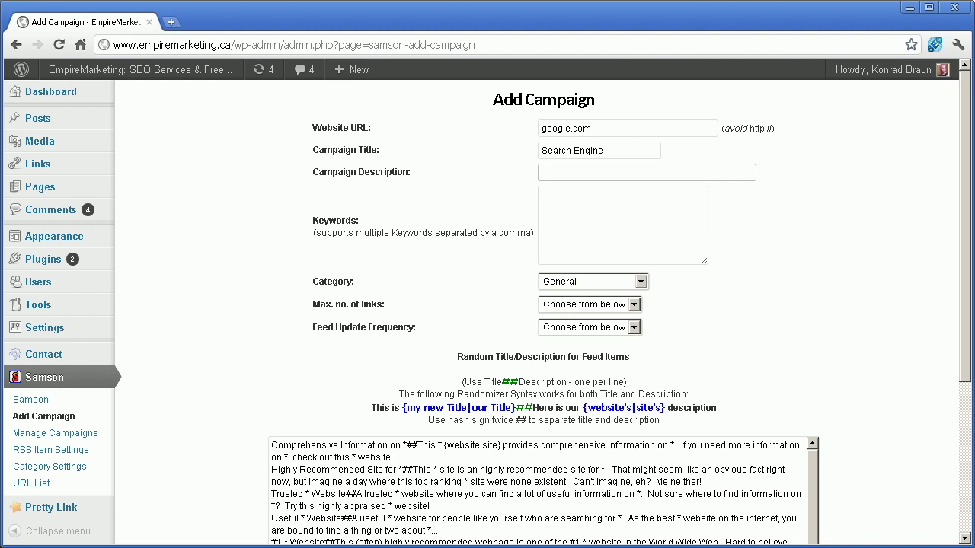
key(ctrl+v)
click(556, 212)
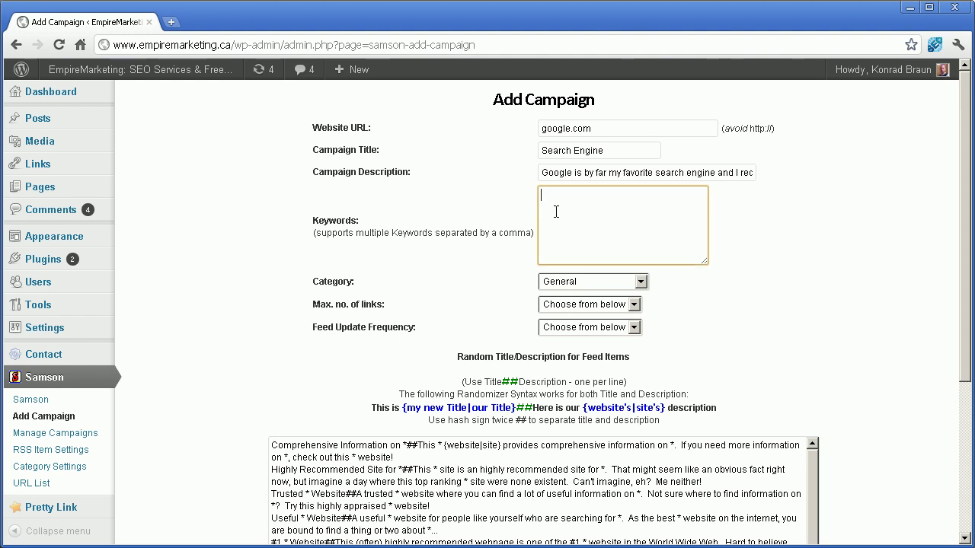
Step: Enter the keywords 'Search Engine, Google, Search Bots', separated by commas
drag(551, 173, 775, 178)
click(566, 179)
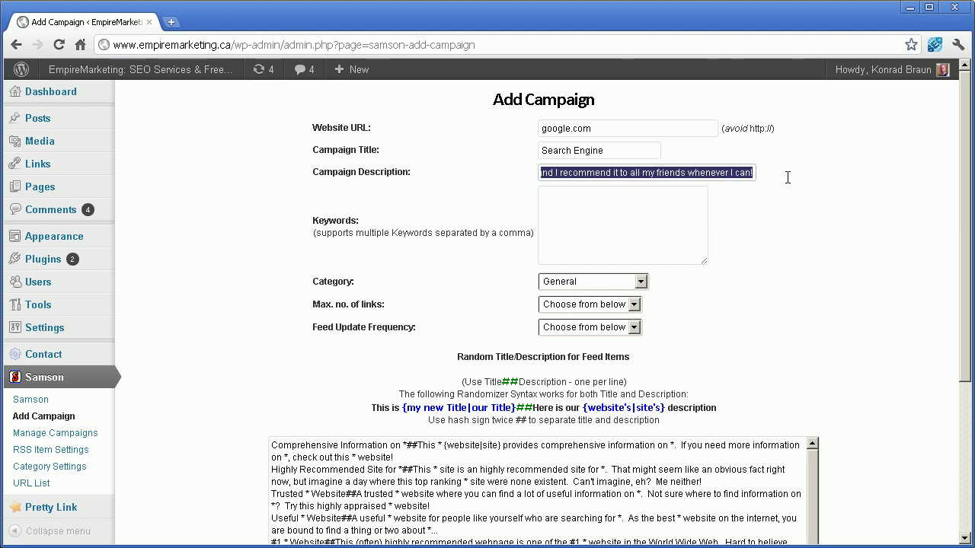
click(667, 208)
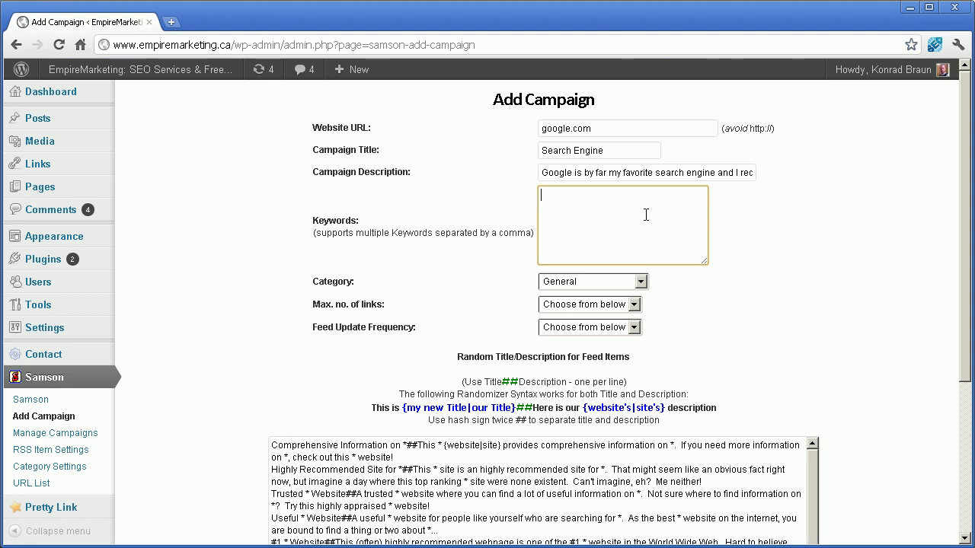
text(Search en)
key(BackSpace)
key(BackSpace)
text(Engine,)
drag(327, 233, 474, 234)
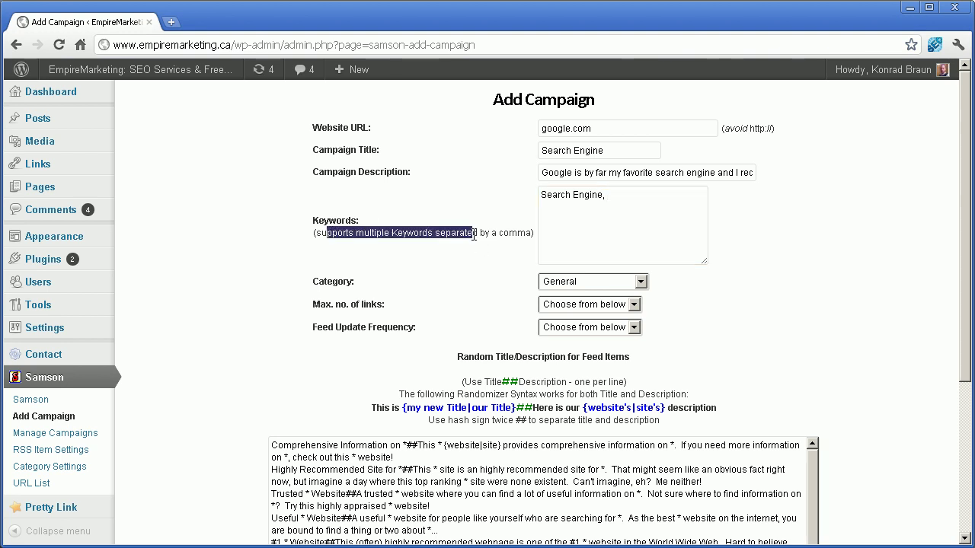
click(627, 191)
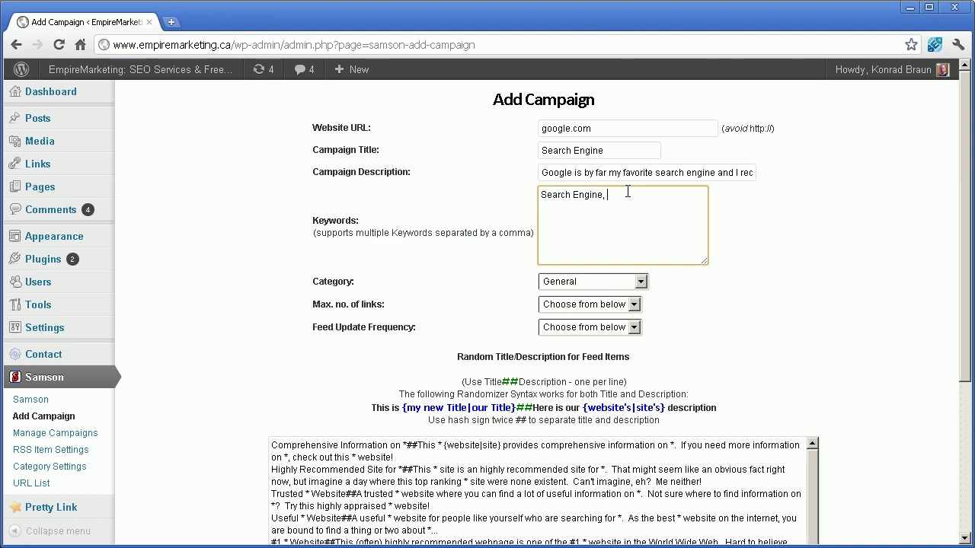
text(Google, Search Bots)
Step: Keep the campaign category as General and set maximum links to 5
click(590, 283)
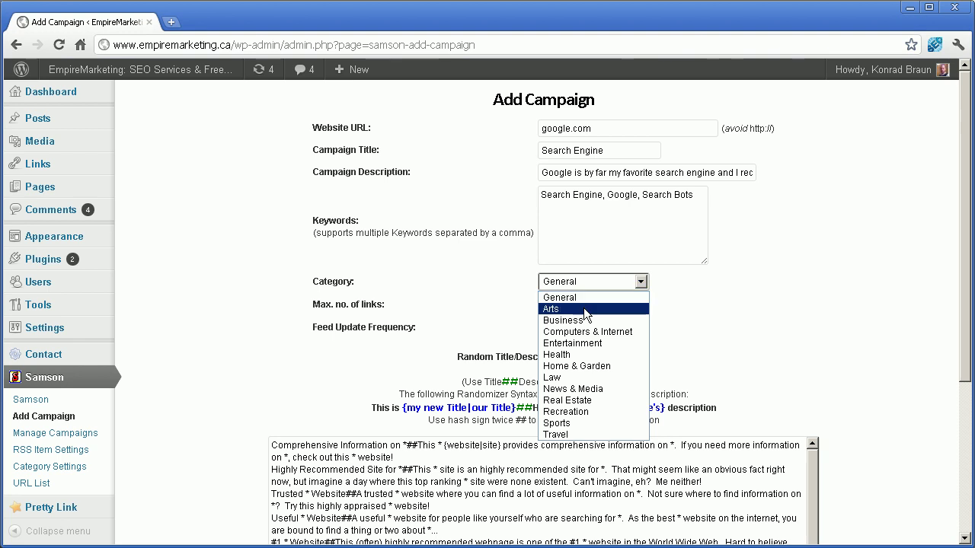
click(588, 297)
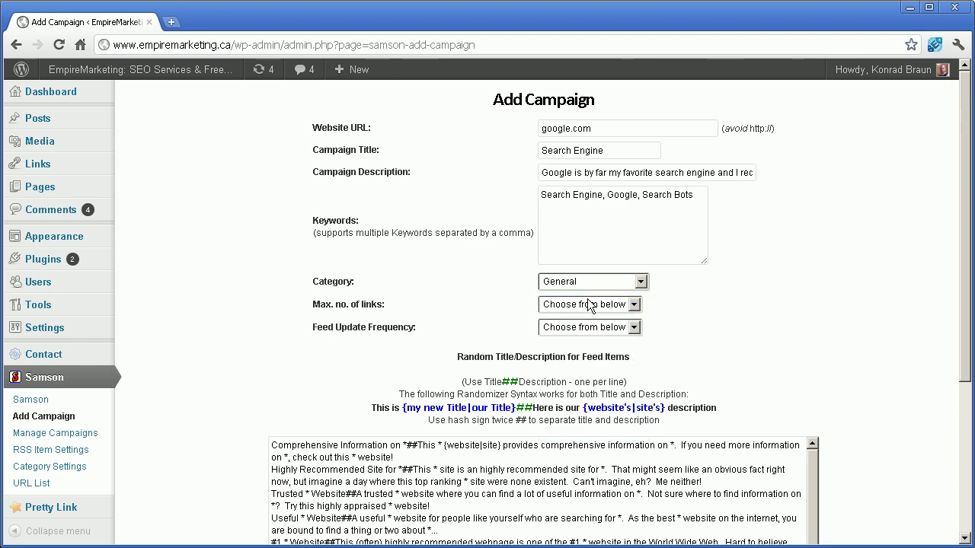
click(544, 304)
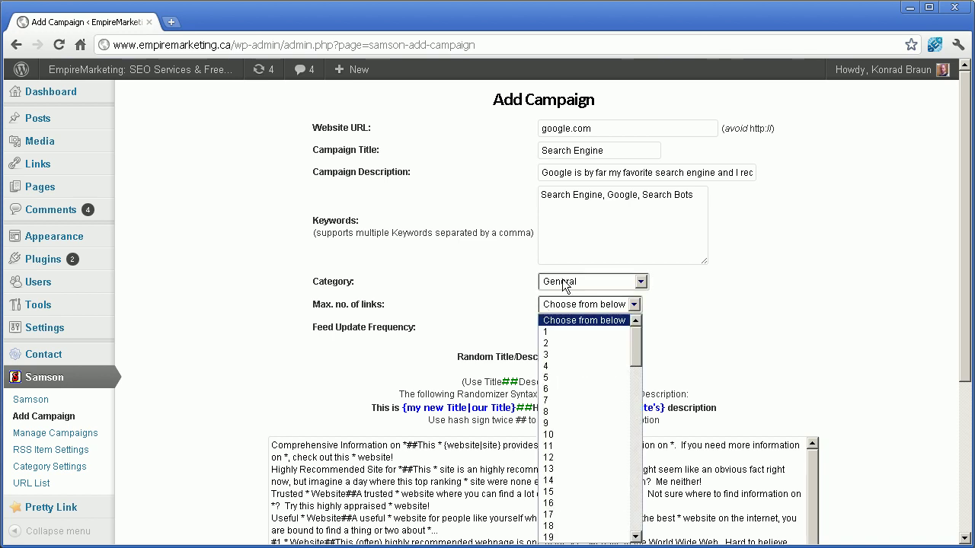
click(563, 283)
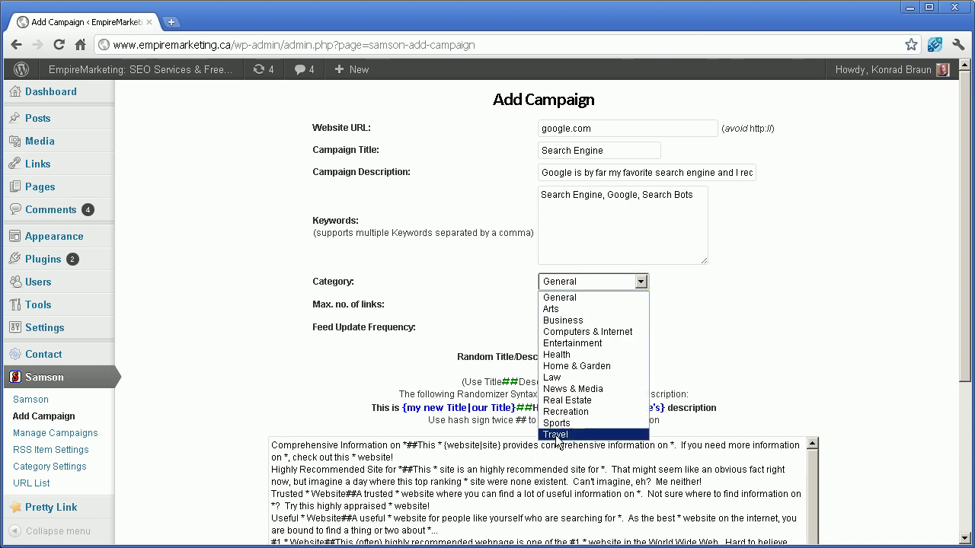
click(533, 304)
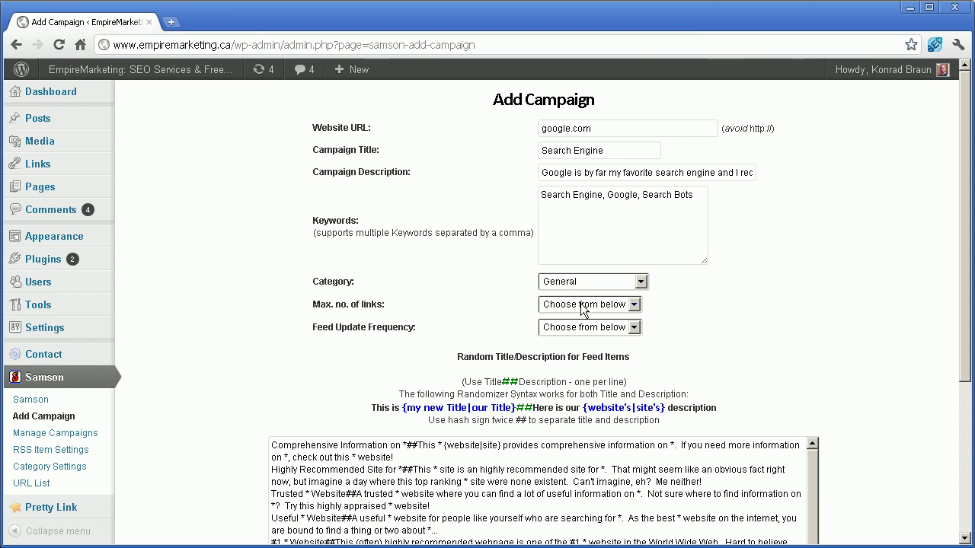
click(581, 305)
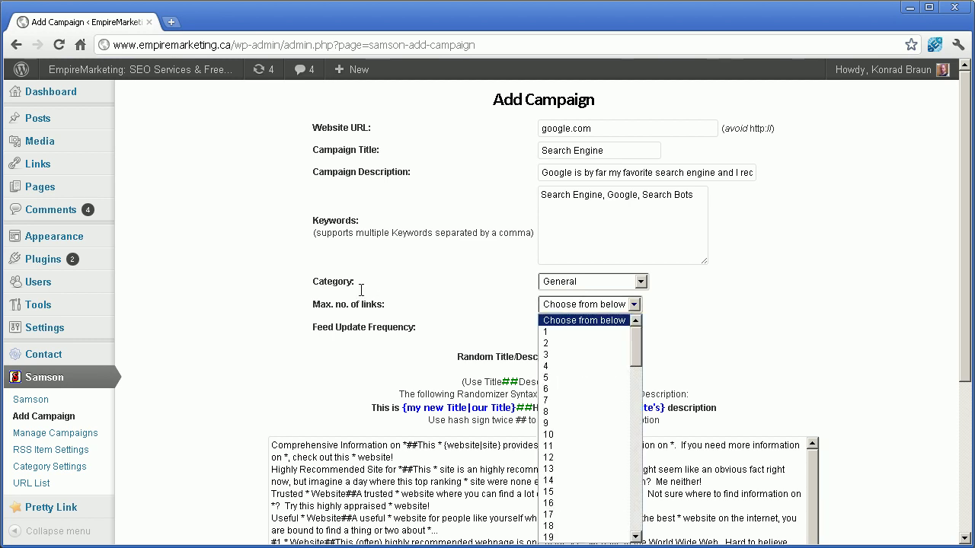
click(549, 378)
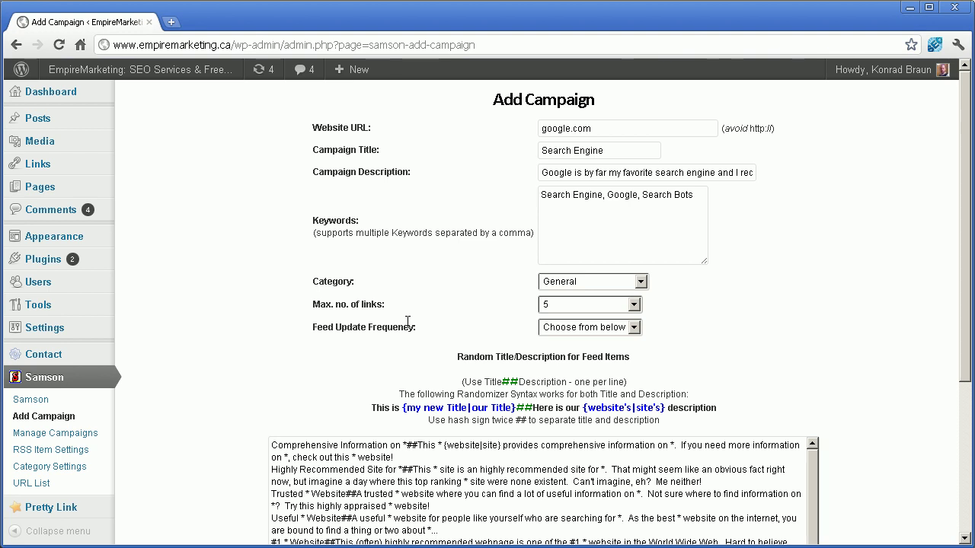
click(574, 305)
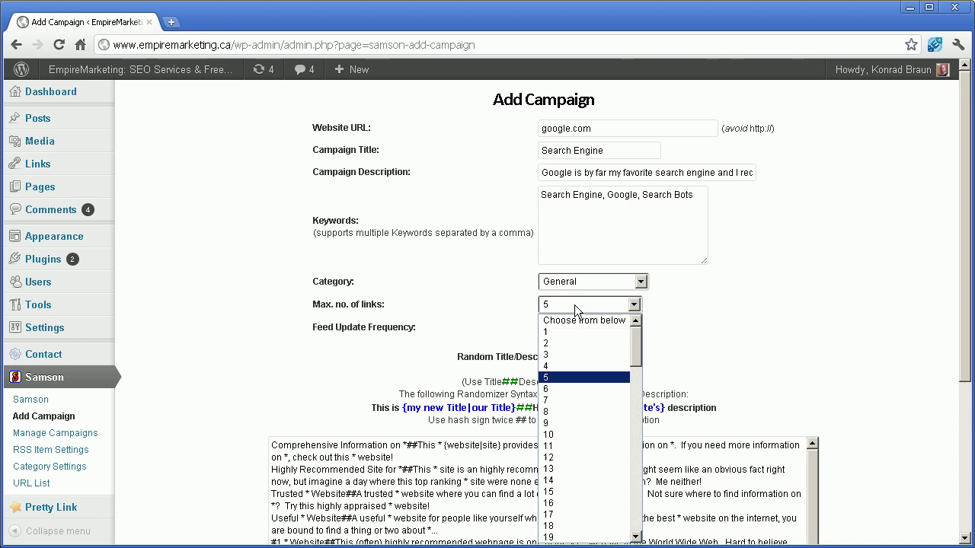
scroll(572, 403, down, 12)
scroll(572, 403, up, 12)
click(721, 351)
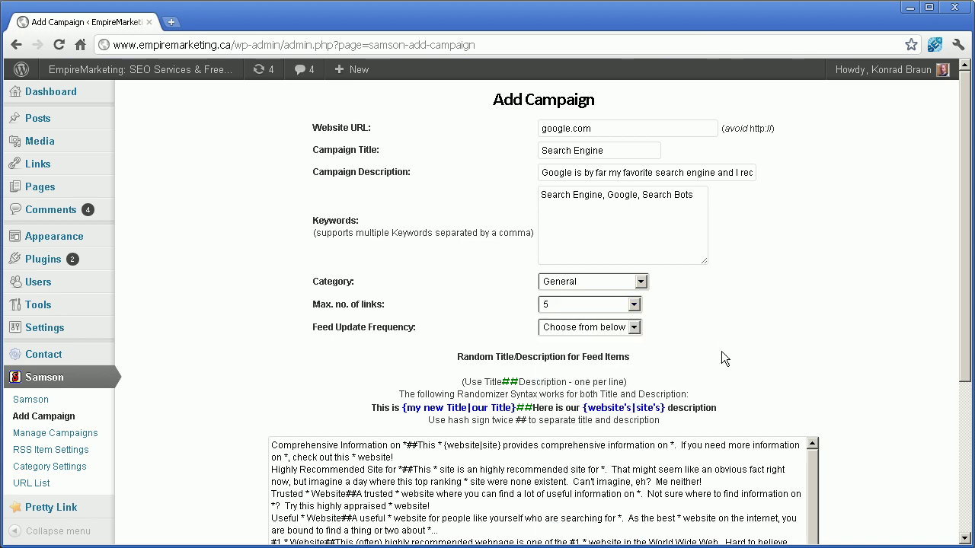
Step: Set the feed update frequency to Every Day
drag(369, 328, 425, 328)
click(584, 324)
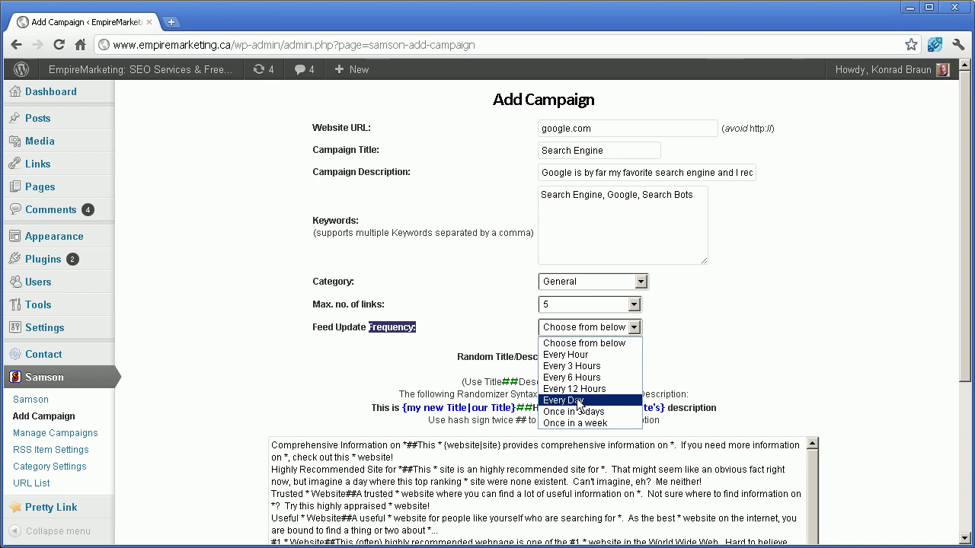
click(579, 401)
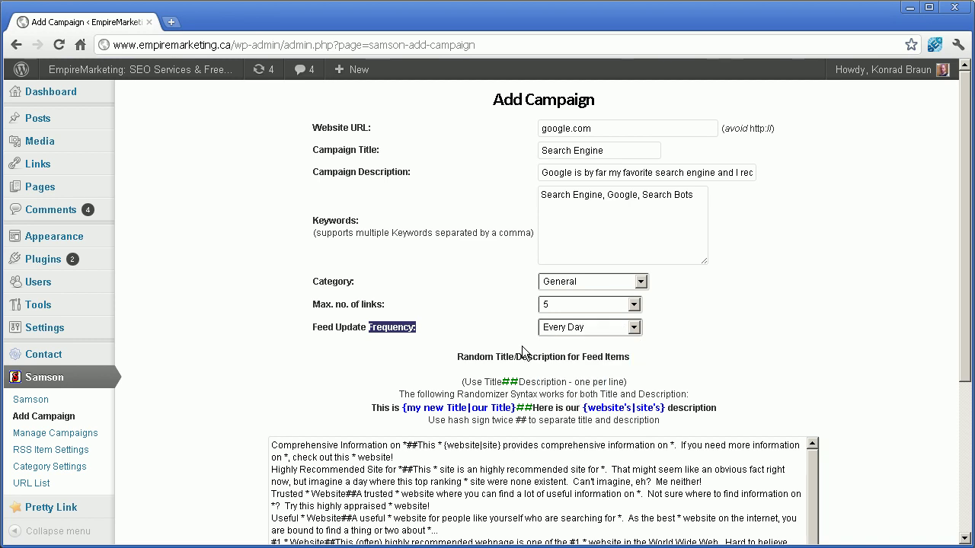
click(472, 337)
Step: Read the randomizer syntax notes, then create the Search Engine campaign with these settings
scroll(472, 337, down, 2)
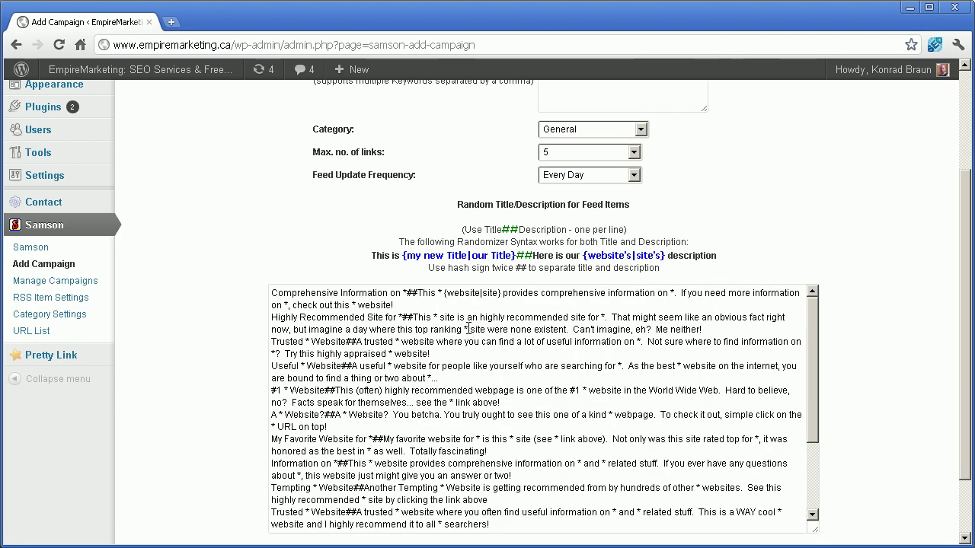
scroll(456, 289, up, 2)
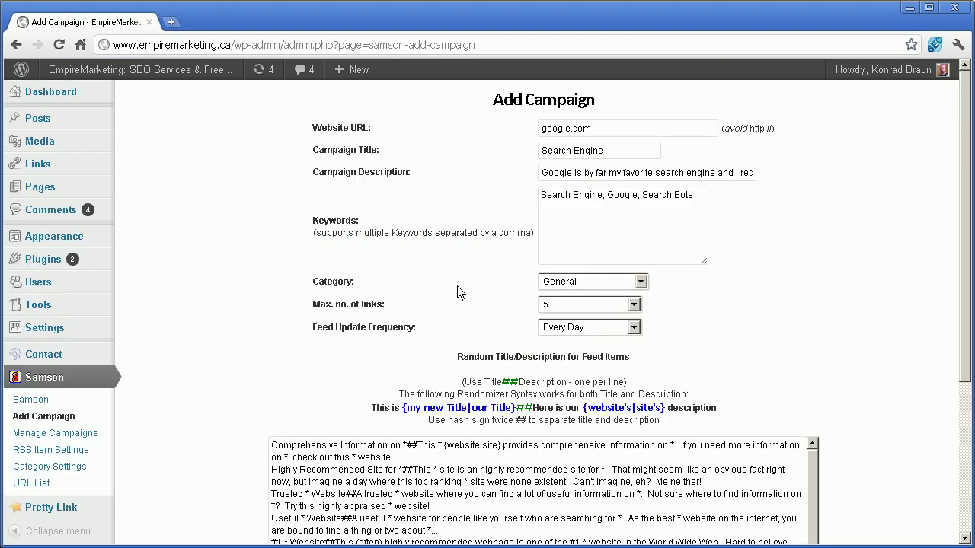
scroll(457, 286, down, 2)
scroll(457, 285, up, 2)
scroll(457, 293, down, 2)
scroll(457, 290, down, 2)
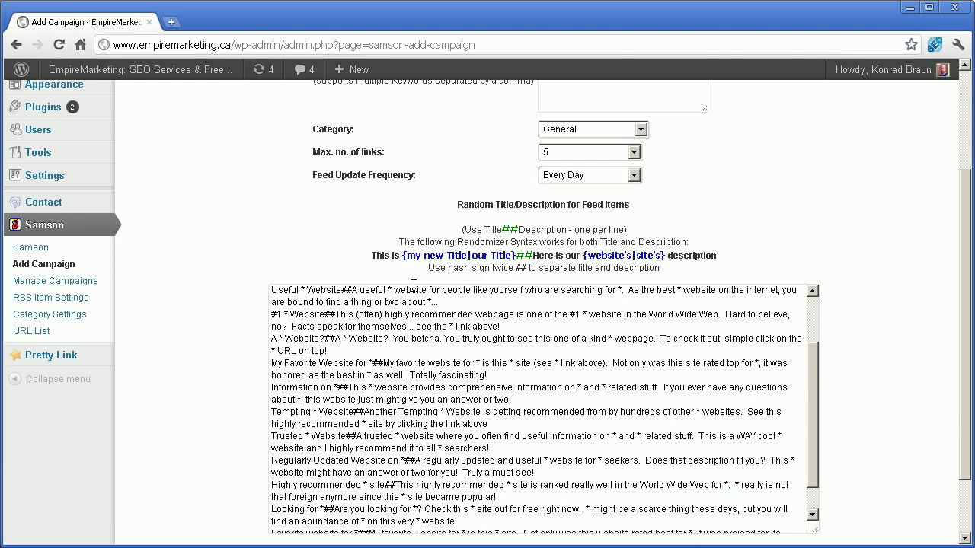
scroll(386, 314, down, 1)
scroll(401, 347, down, 1)
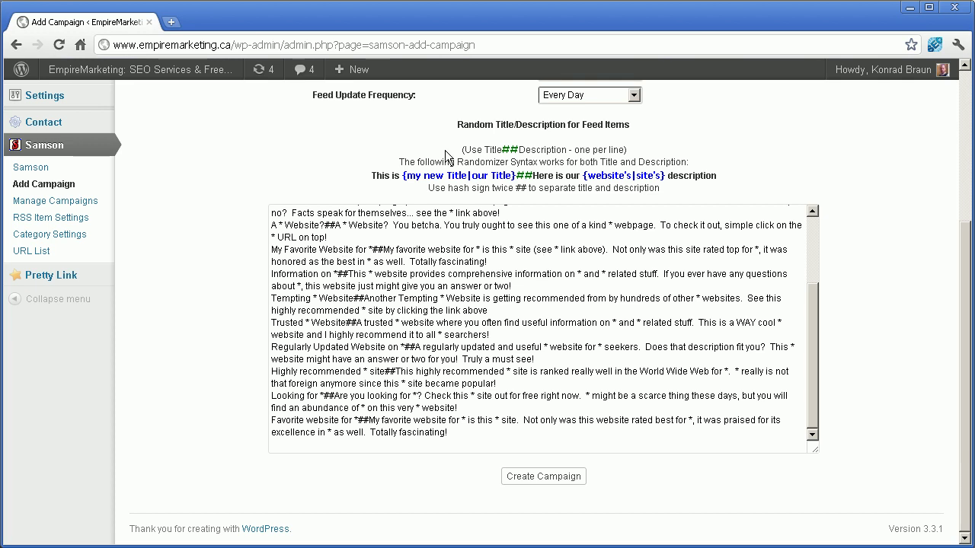
drag(460, 149, 673, 189)
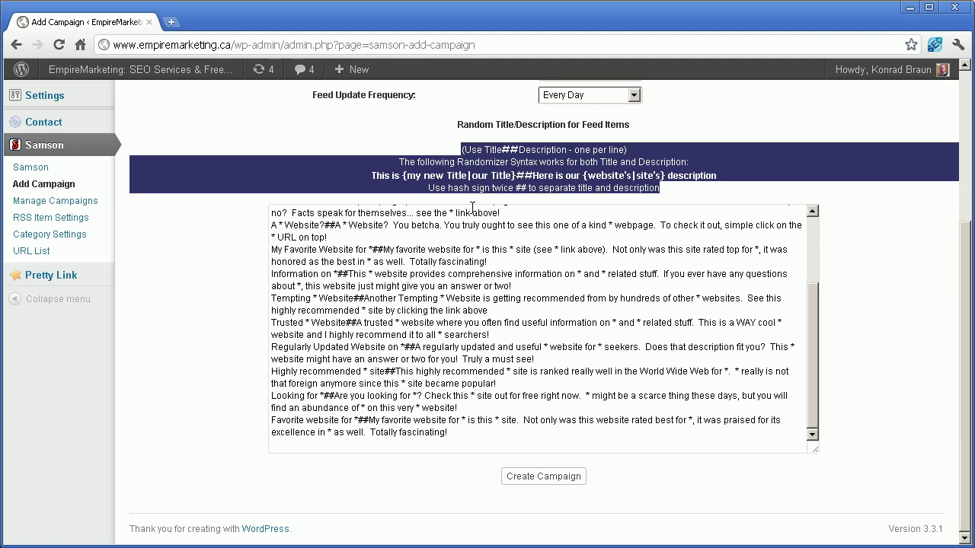
scroll(507, 161, up, 3)
scroll(499, 299, down, 2)
scroll(499, 299, down, 2)
click(545, 150)
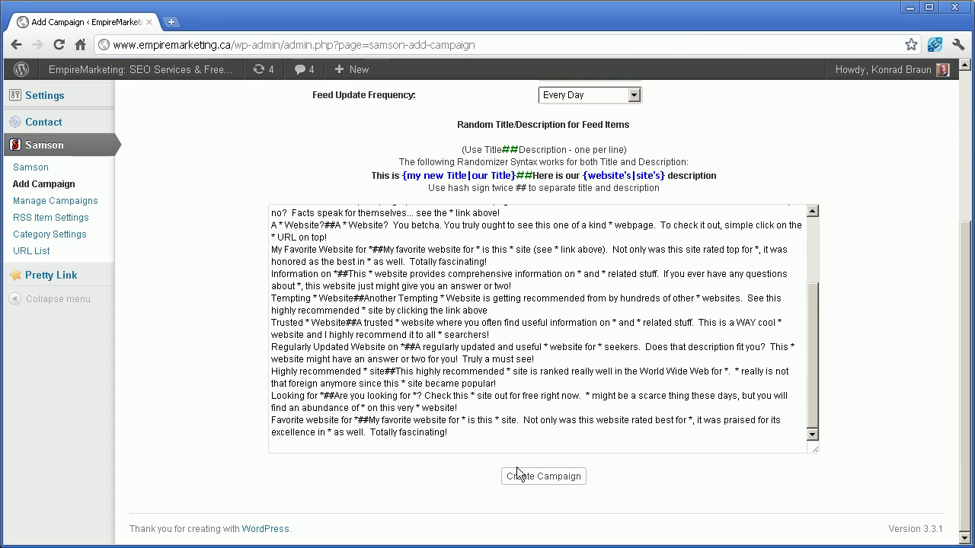
click(544, 476)
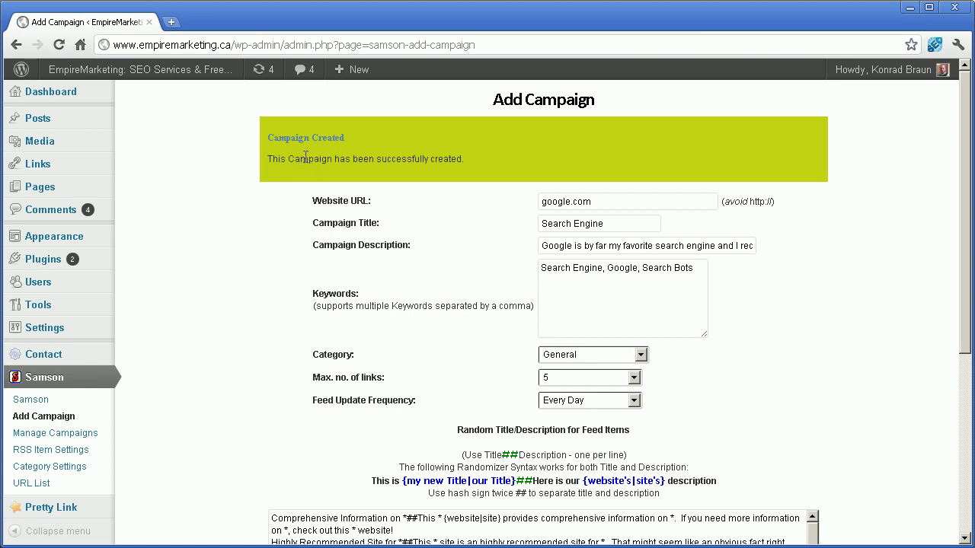
Step: Go to Samson > Manage Campaigns and open the Search Engine feed link in a new tab
scroll(362, 324, down, 4)
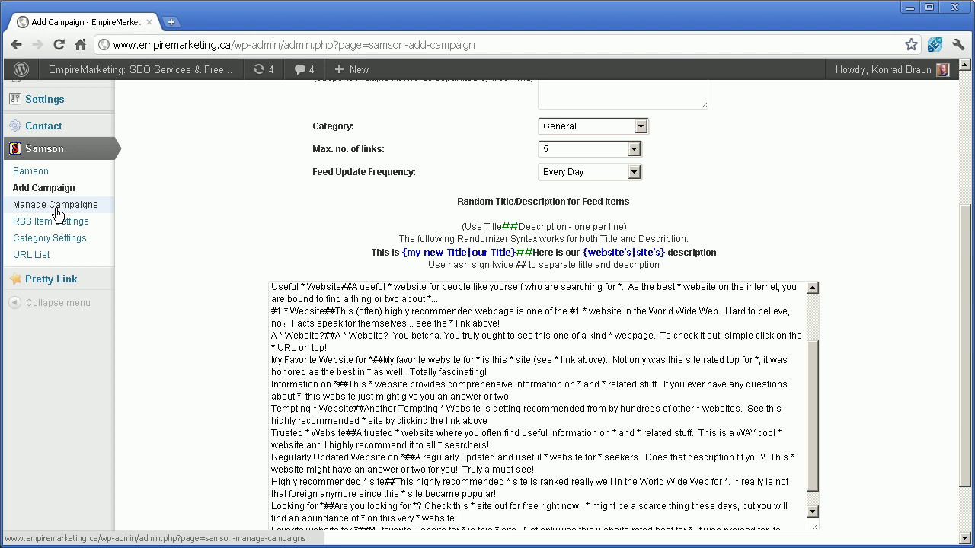
click(56, 212)
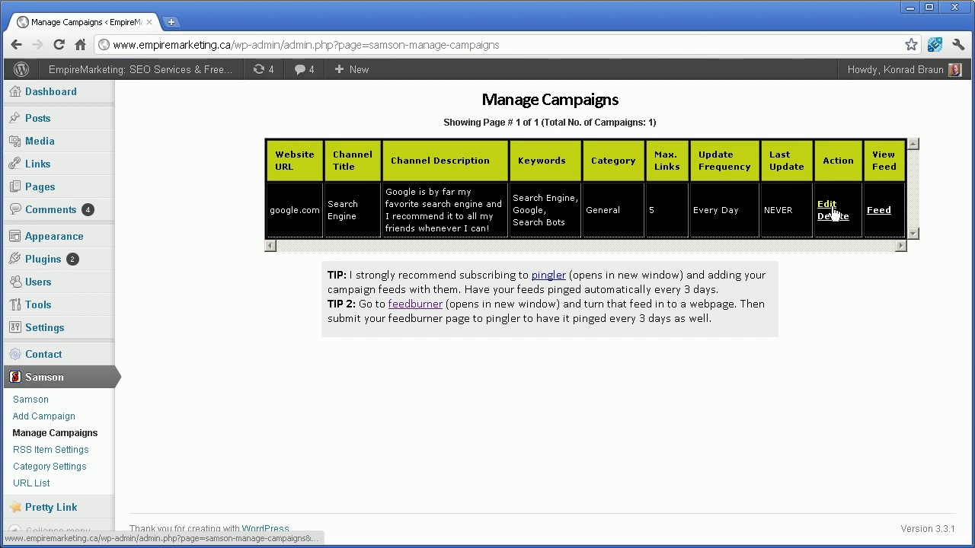
right_click(881, 218)
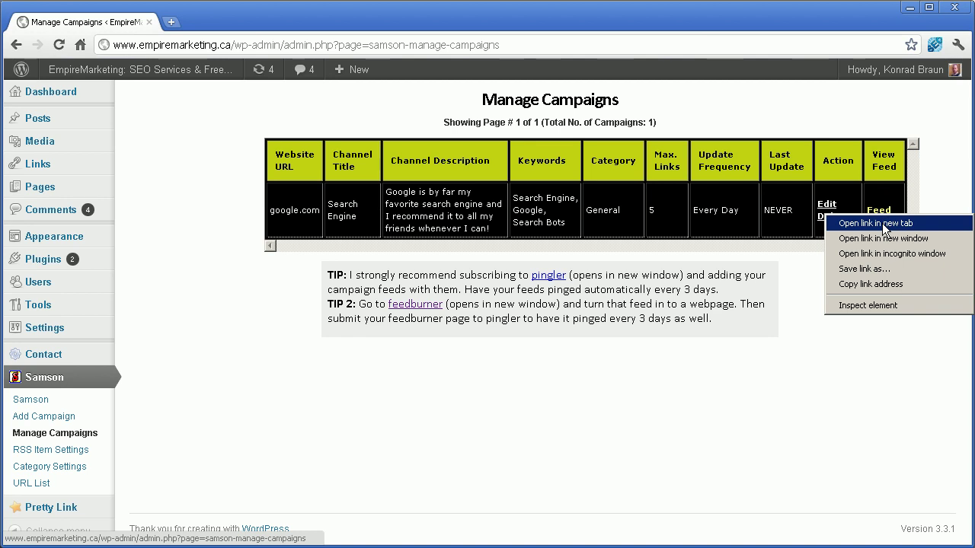
click(883, 225)
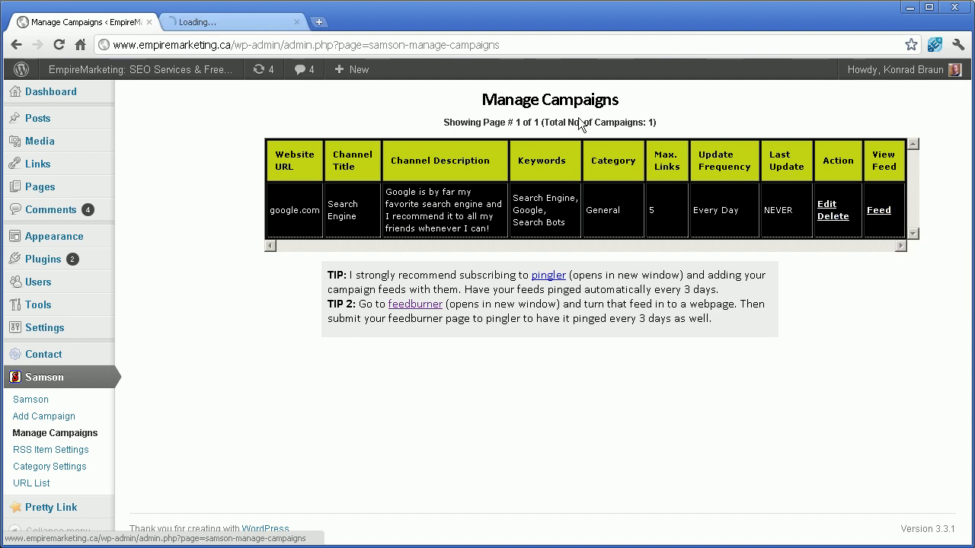
Step: Copy the campaign RSS feed's address and load pingler.com in a new tab
click(223, 20)
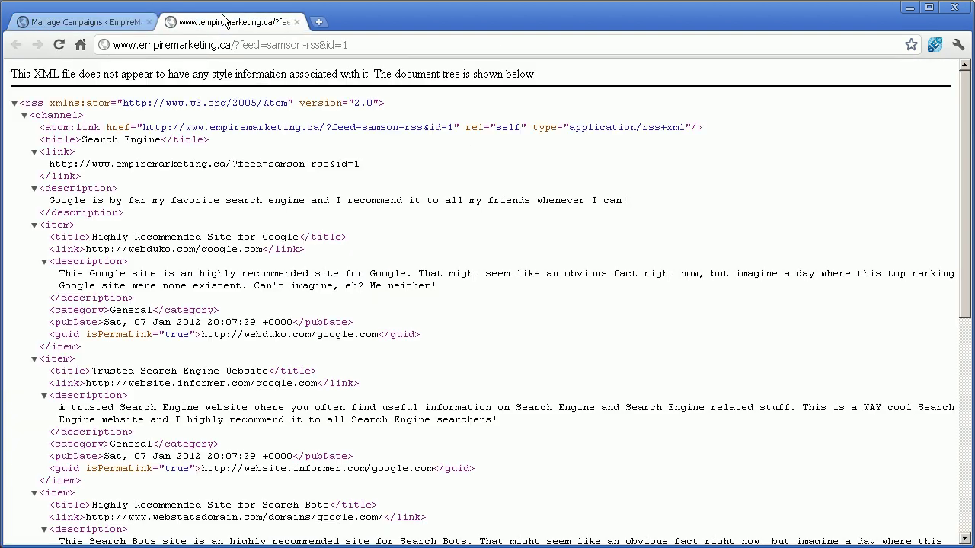
click(261, 44)
key(ctrl+c)
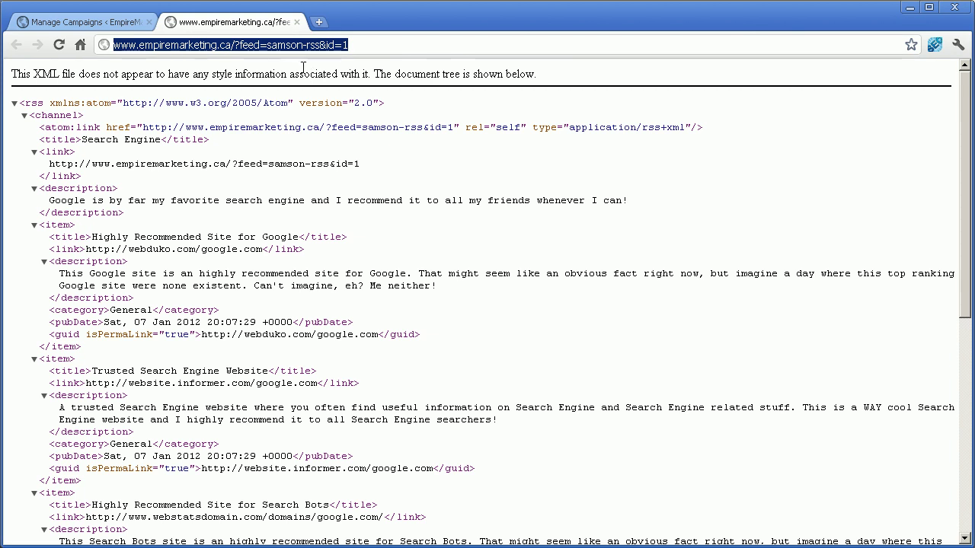
click(319, 23)
text(pingler.com)
key(Return)
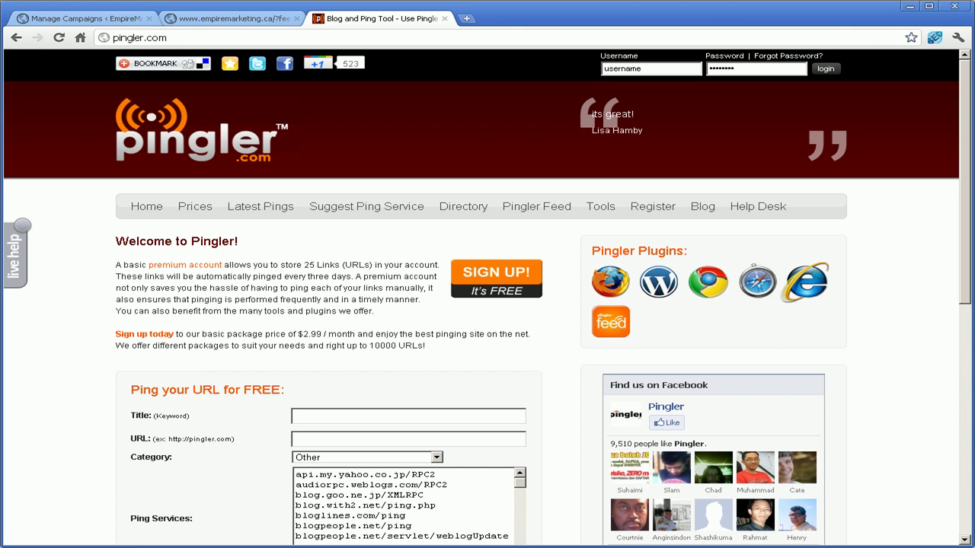
Step: Fill the Pingler form with title 'Google' and the pasted campaign feed URL
key(F5)
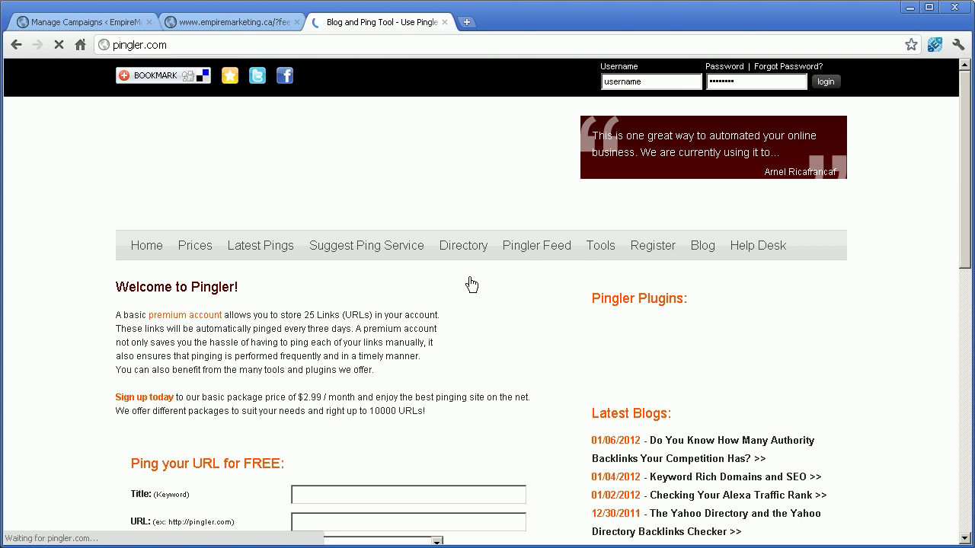
scroll(182, 350, down, 1)
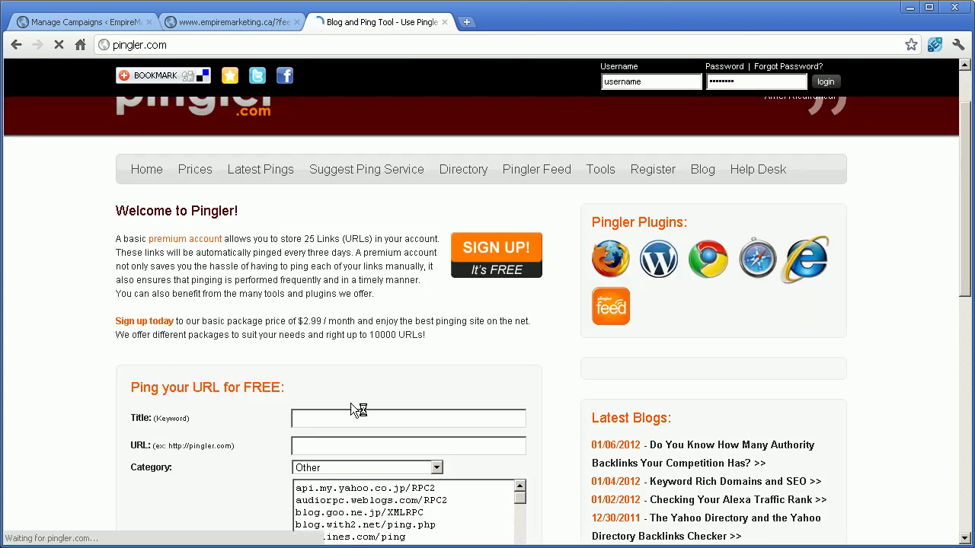
scroll(326, 436, down, 2)
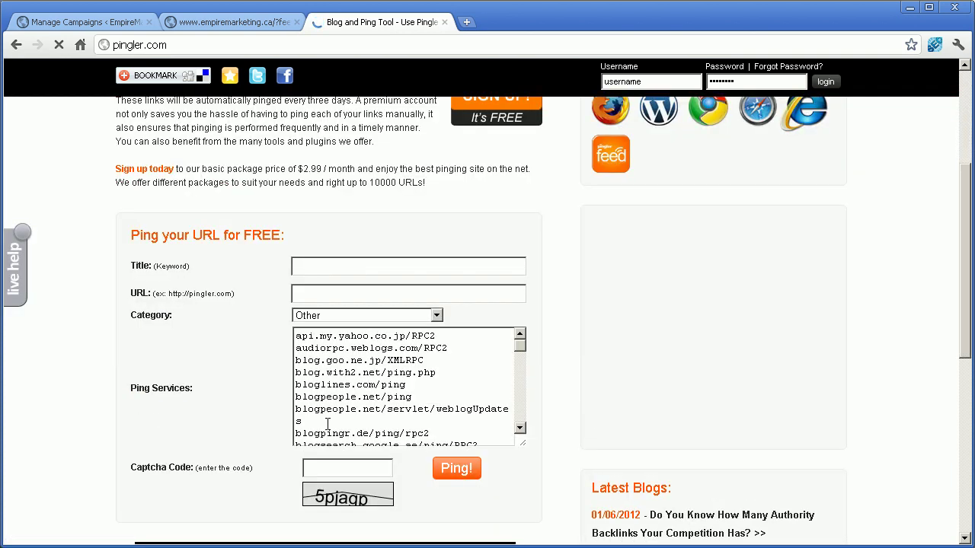
click(331, 267)
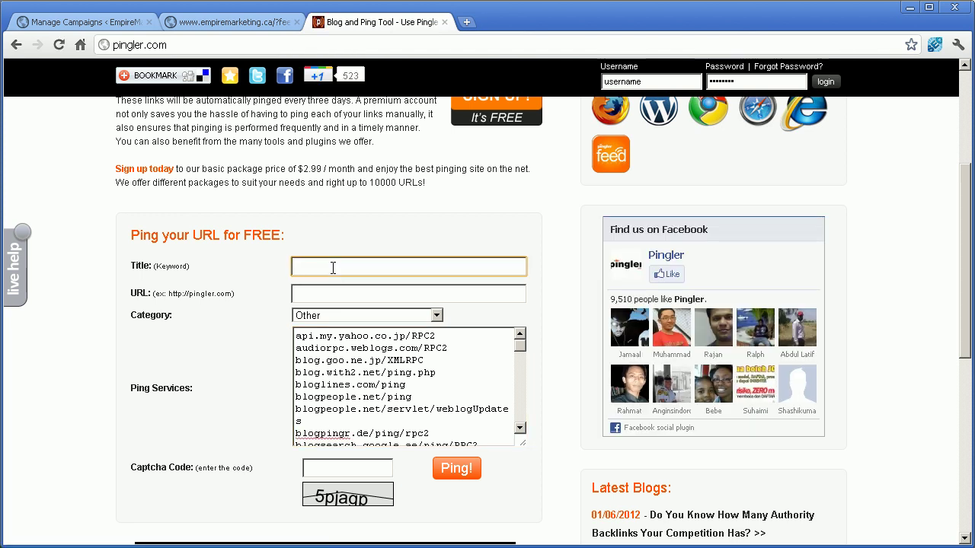
text(Google)
click(343, 292)
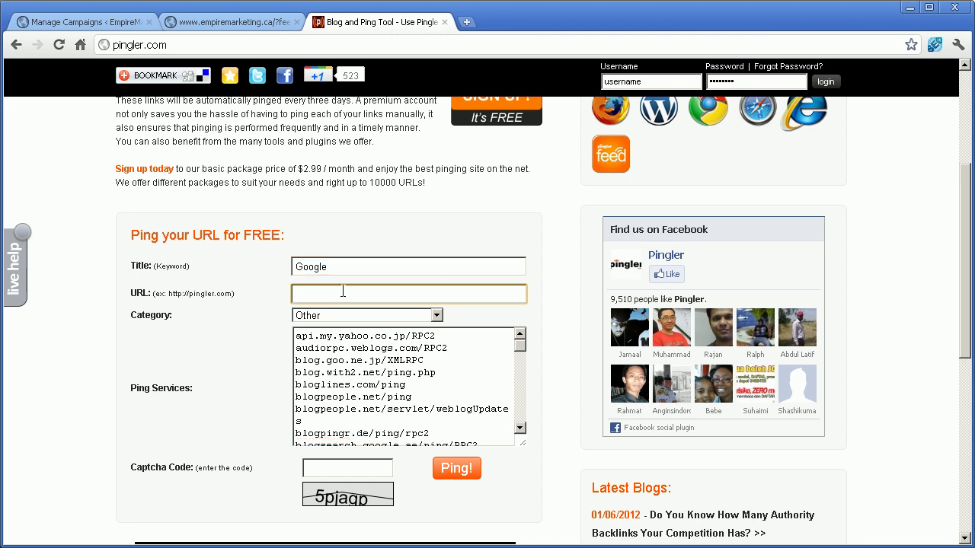
key(ctrl+v)
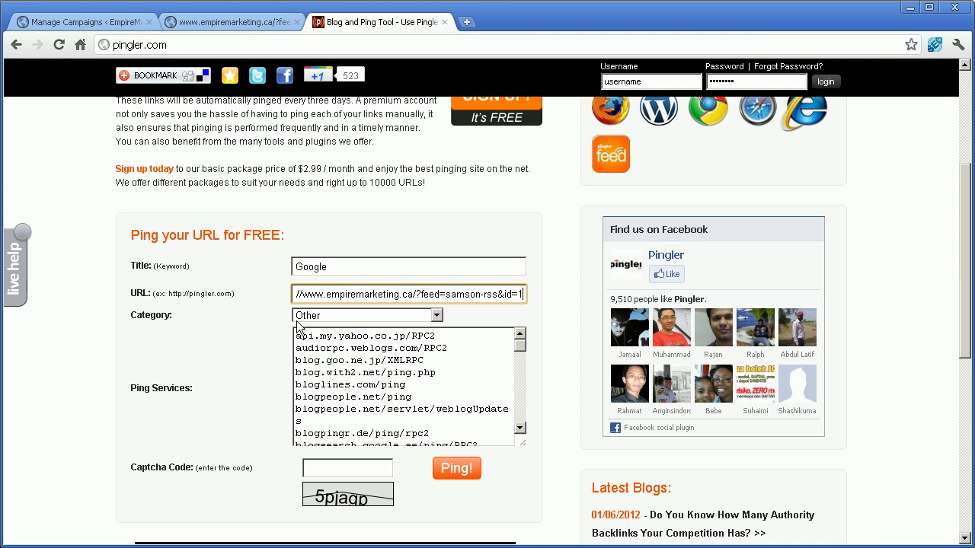
Step: Choose category Internet & Online, enter the shown captcha code, and submit the ping
click(340, 317)
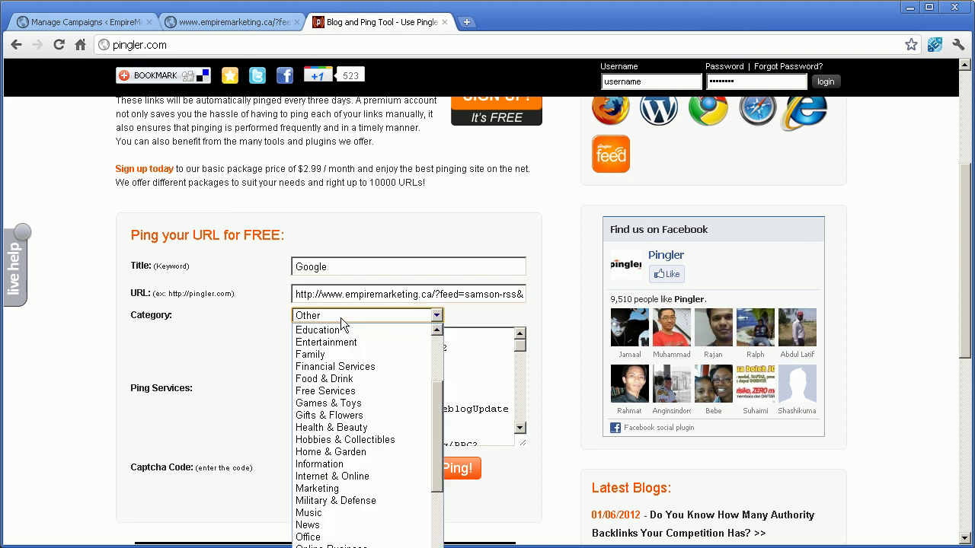
click(333, 476)
click(338, 472)
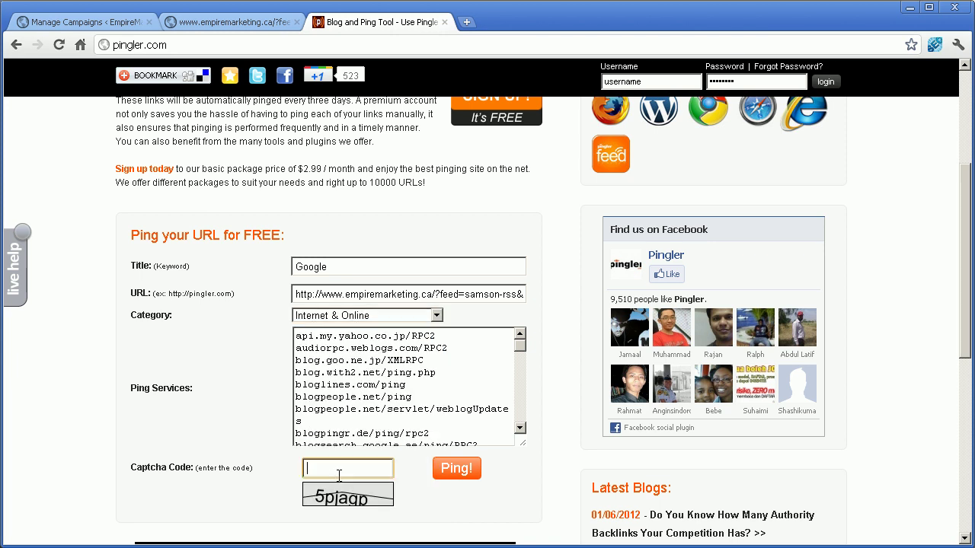
text(5pjagp)
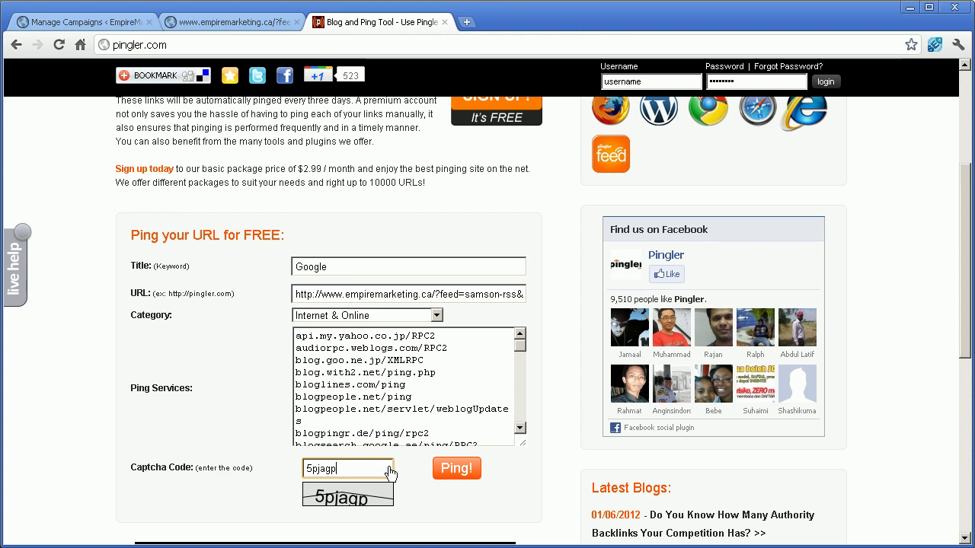
click(467, 469)
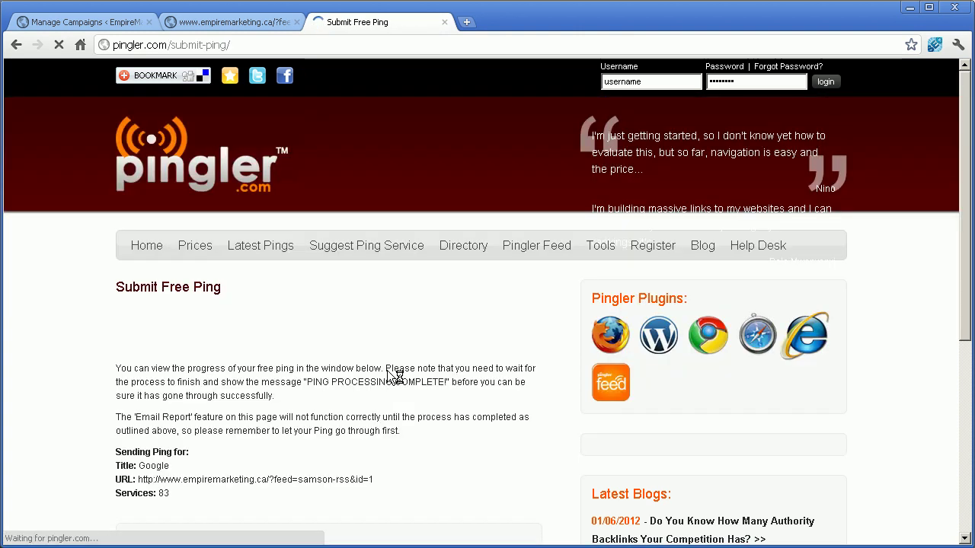
Step: Watch the ping log until services reply, then return to the feed and WordPress campaign list
scroll(356, 349, down, 1)
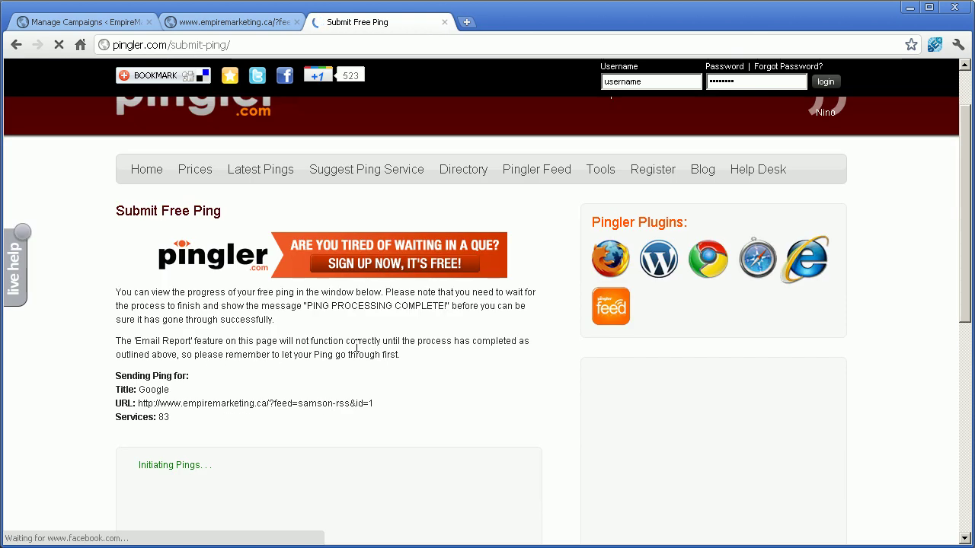
scroll(335, 392, down, 3)
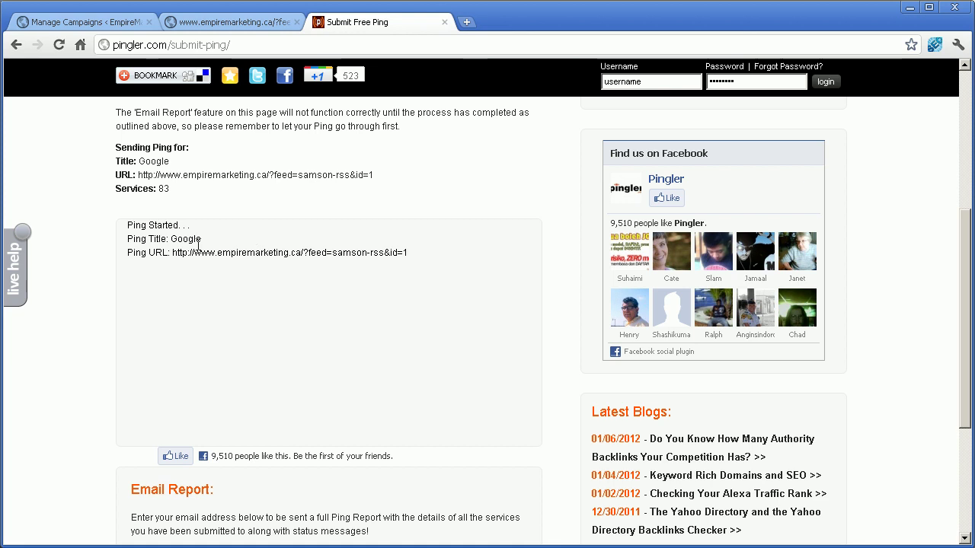
scroll(194, 263, down, 3)
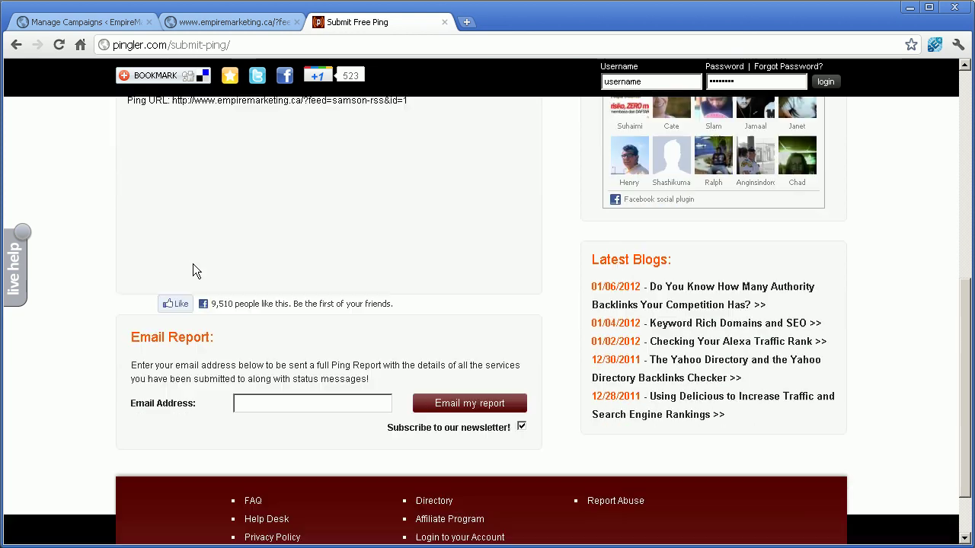
scroll(193, 266, up, 3)
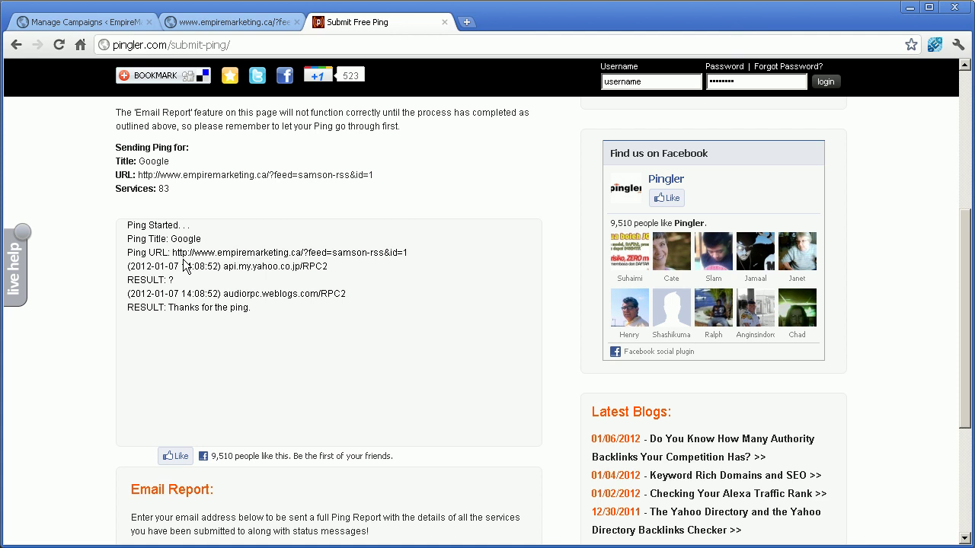
click(212, 25)
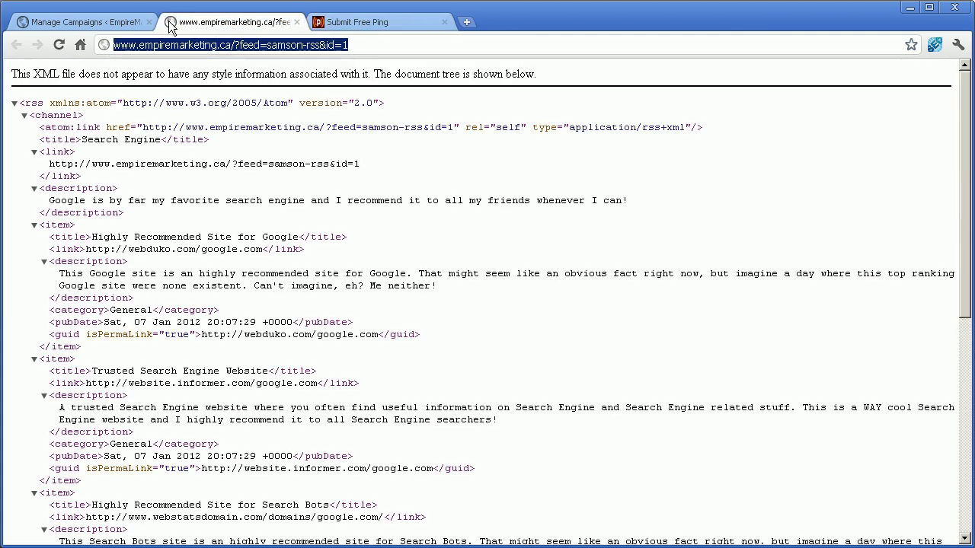
click(90, 22)
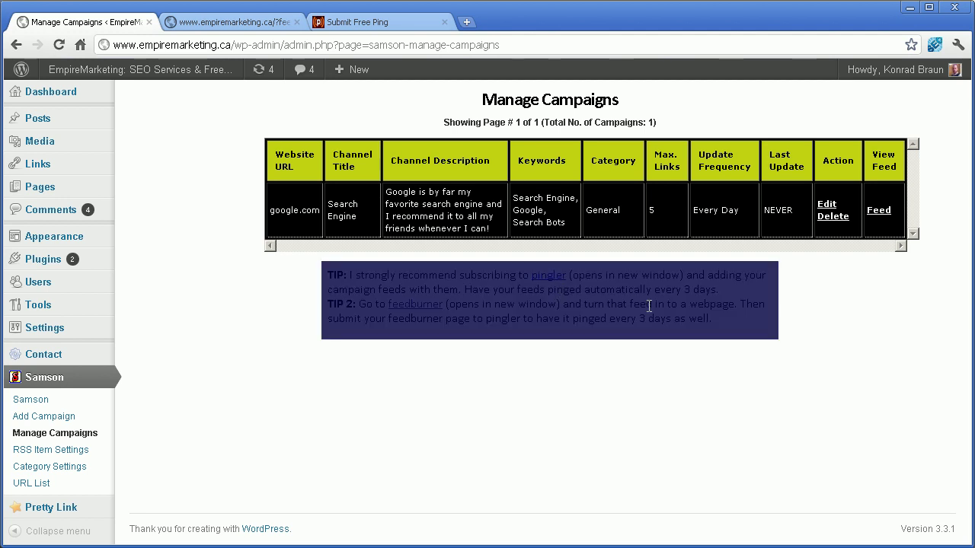
click(383, 13)
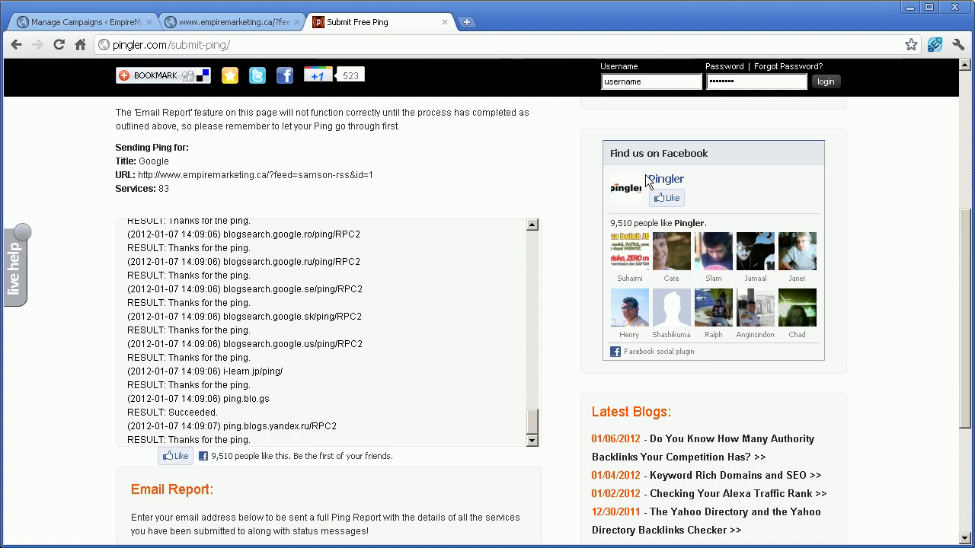
click(105, 22)
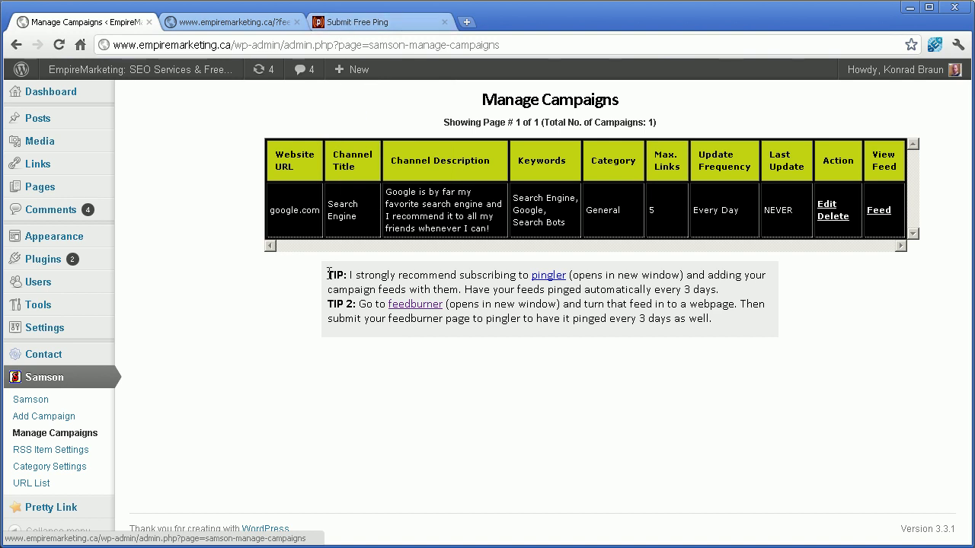
drag(328, 274, 743, 340)
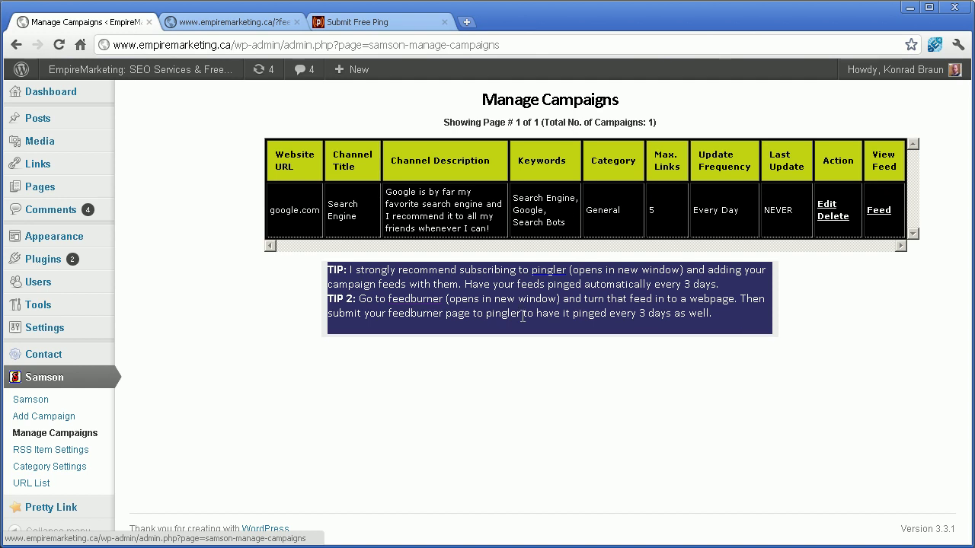
click(471, 276)
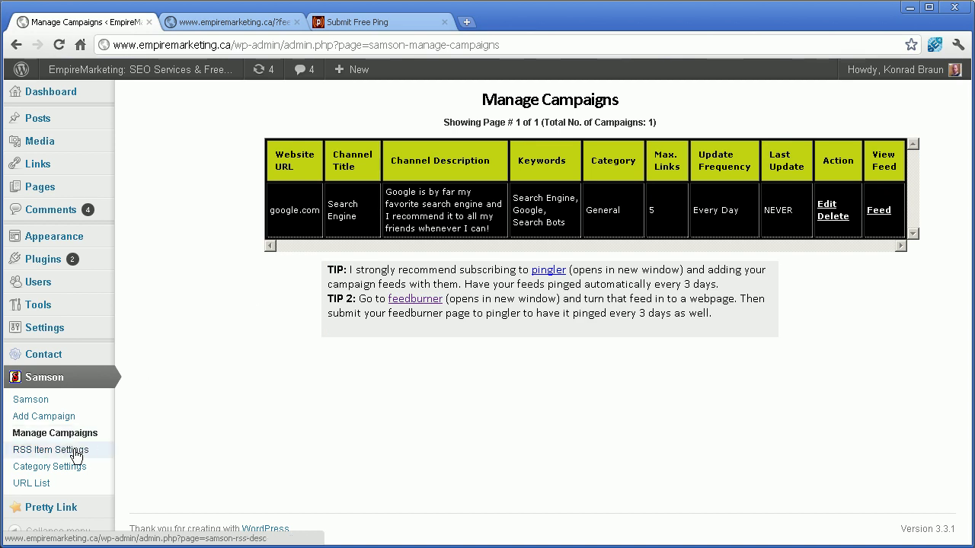
Step: Review Samson's pre-packed RSS item titles and descriptions, noting the keyword and default-data warnings
click(74, 454)
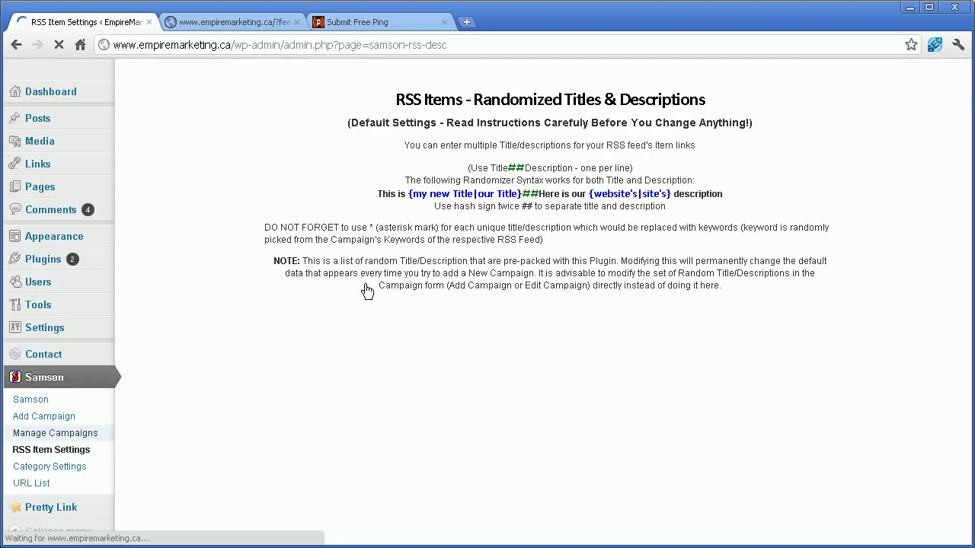
scroll(389, 274, down, 2)
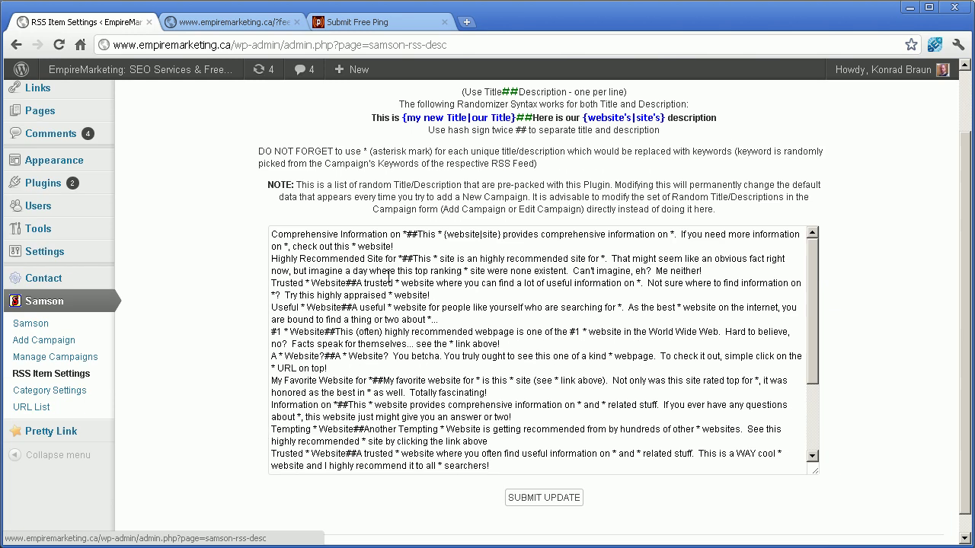
scroll(344, 307, down, 3)
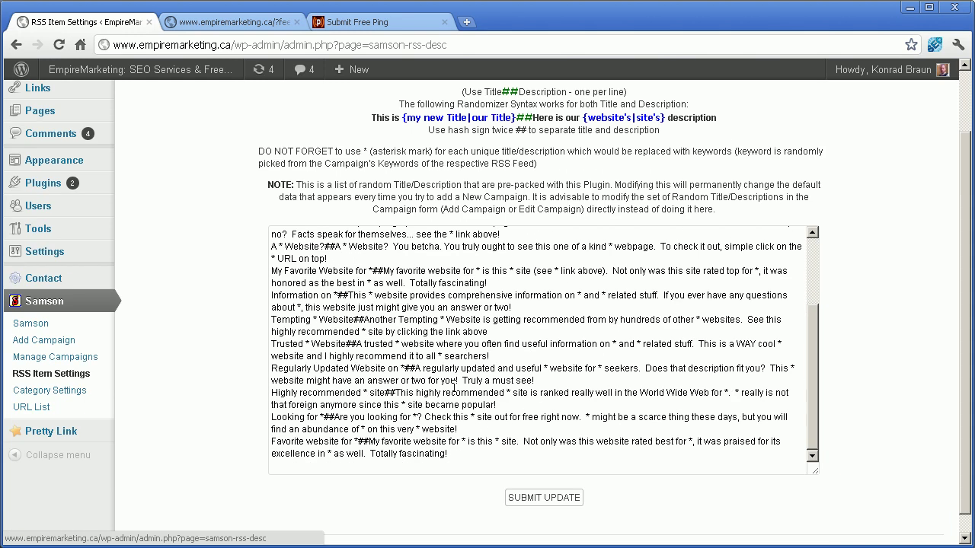
scroll(564, 380, up, 3)
scroll(564, 381, up, 2)
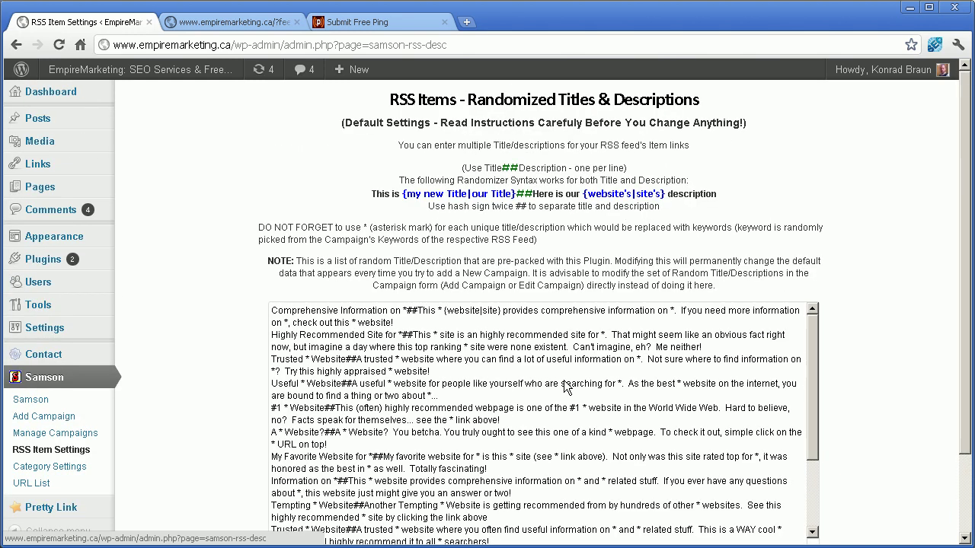
scroll(217, 301, down, 3)
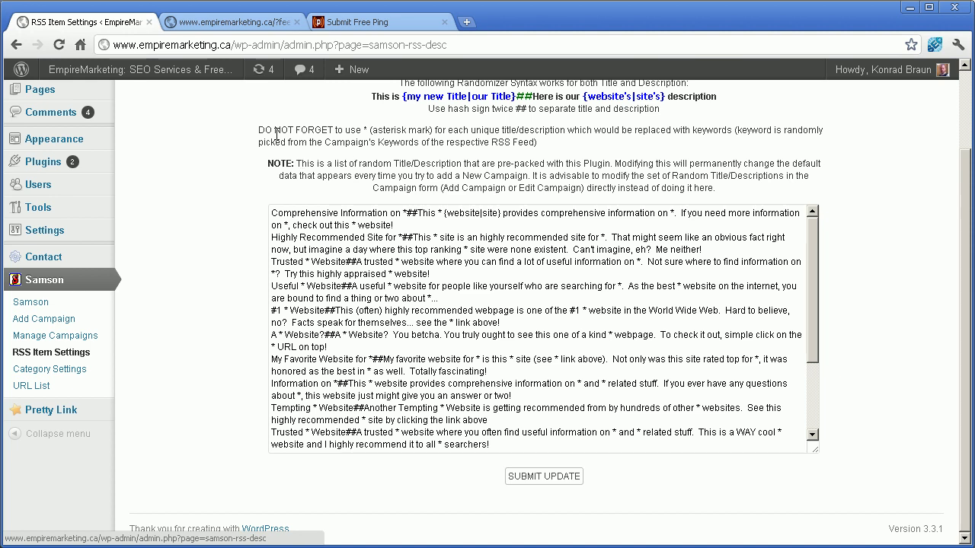
drag(275, 133, 729, 163)
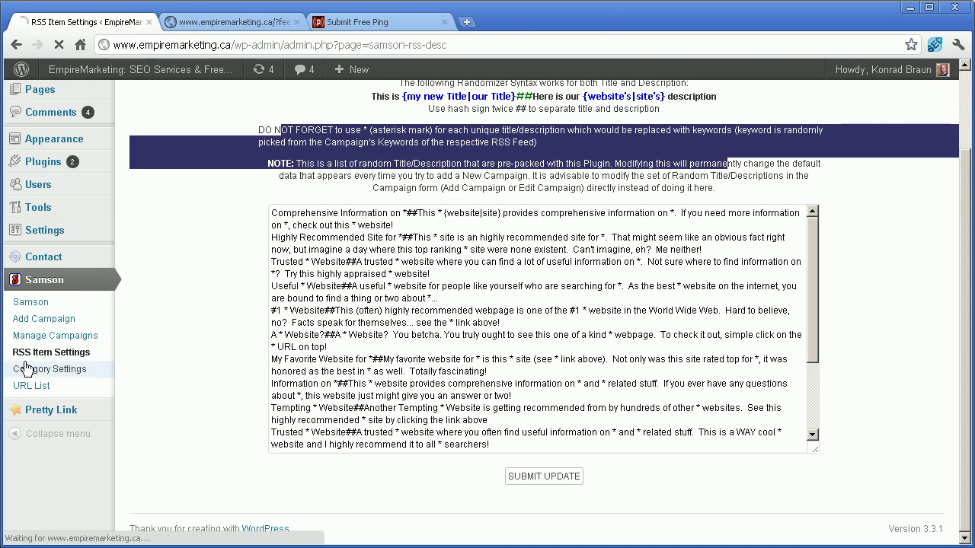
click(26, 369)
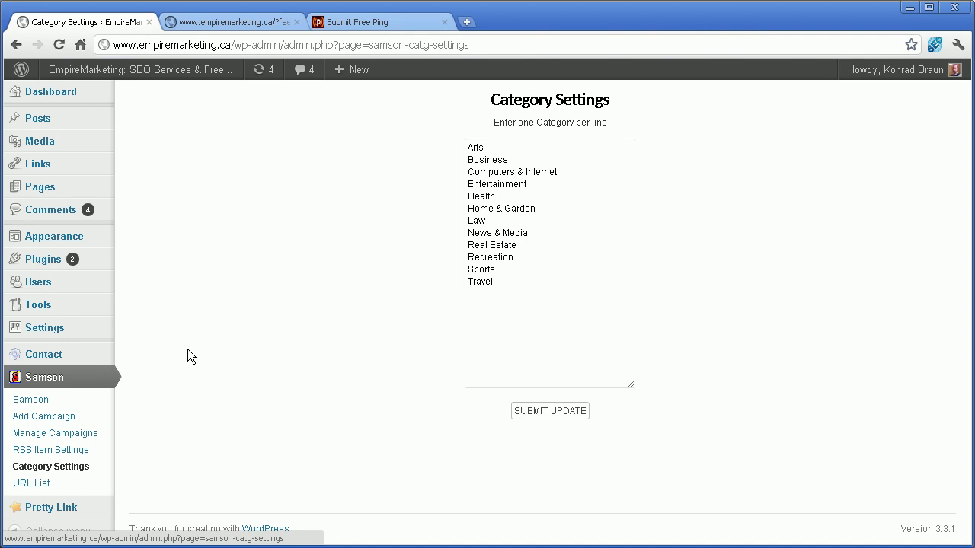
Step: Inspect Samson's seven URL List entries and their %website-URL% placeholder, then go back to Manage Campaigns
click(33, 487)
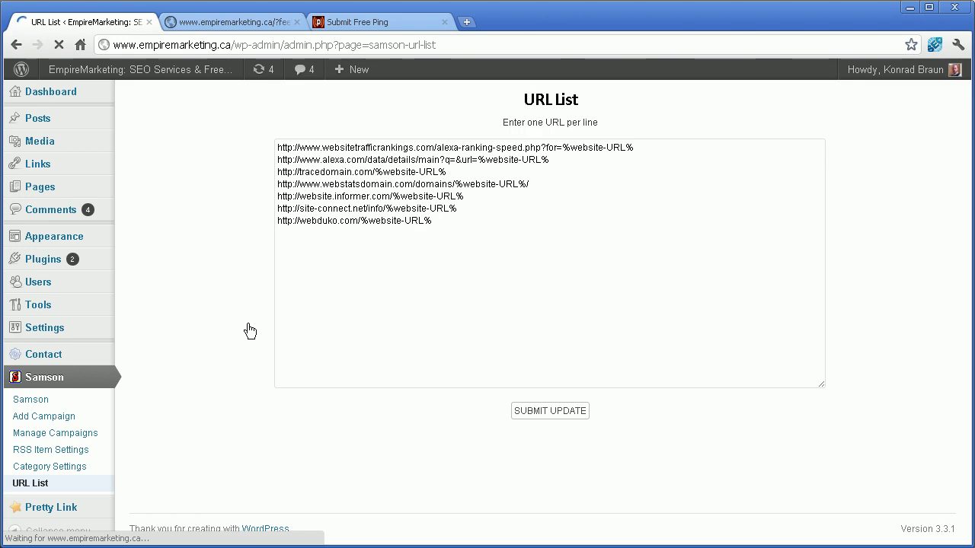
click(435, 251)
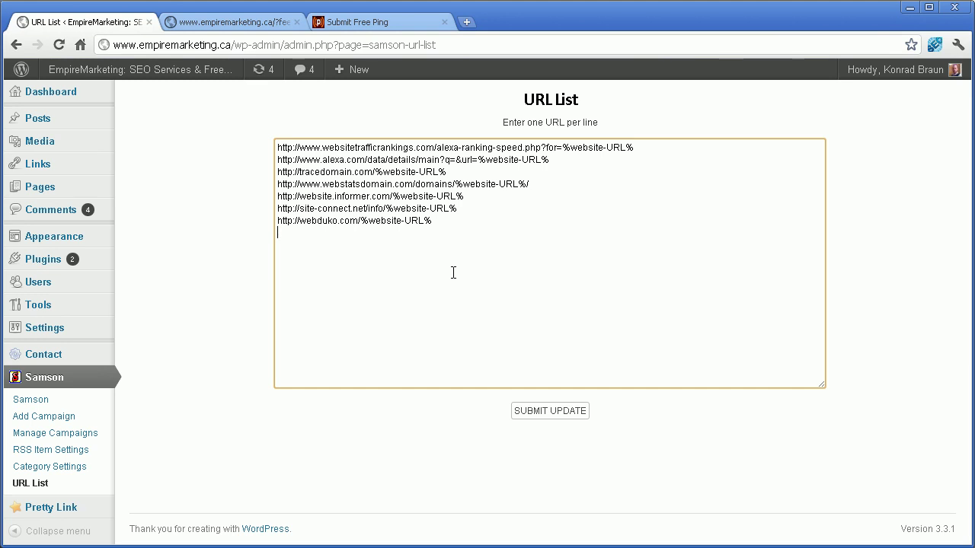
drag(453, 272, 266, 137)
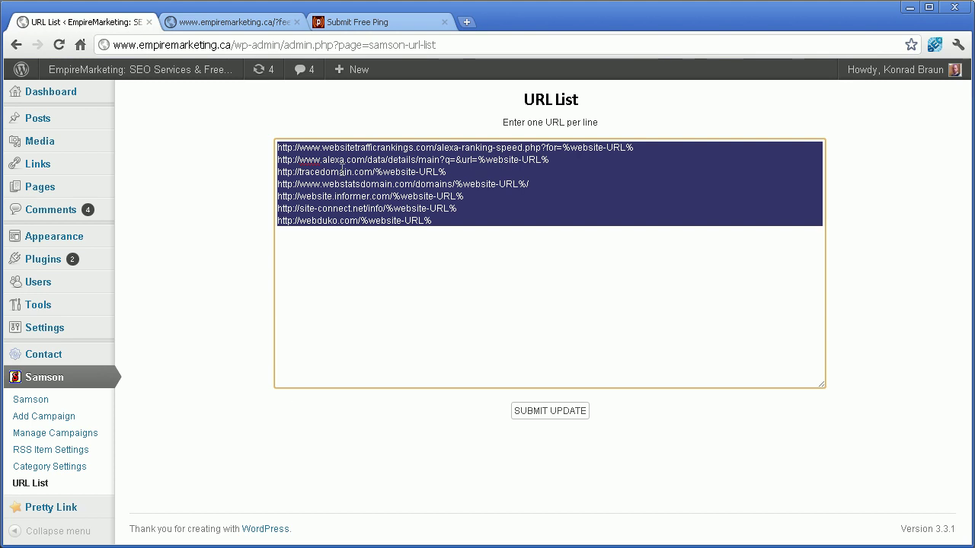
click(466, 253)
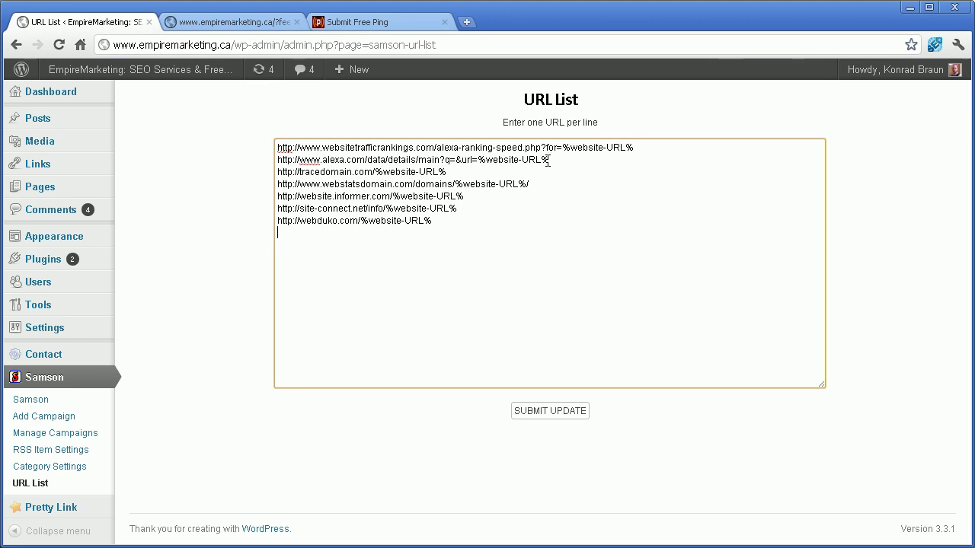
drag(549, 160, 479, 162)
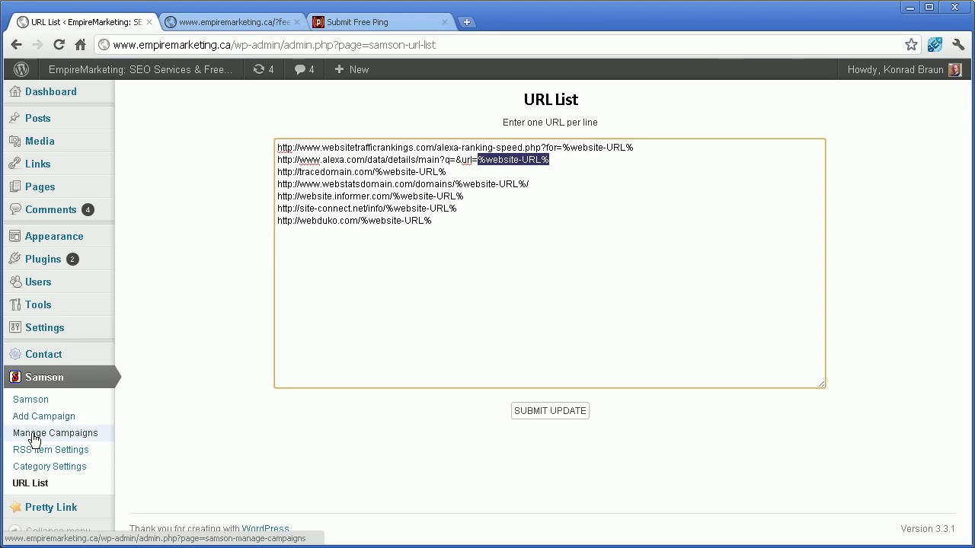
click(33, 434)
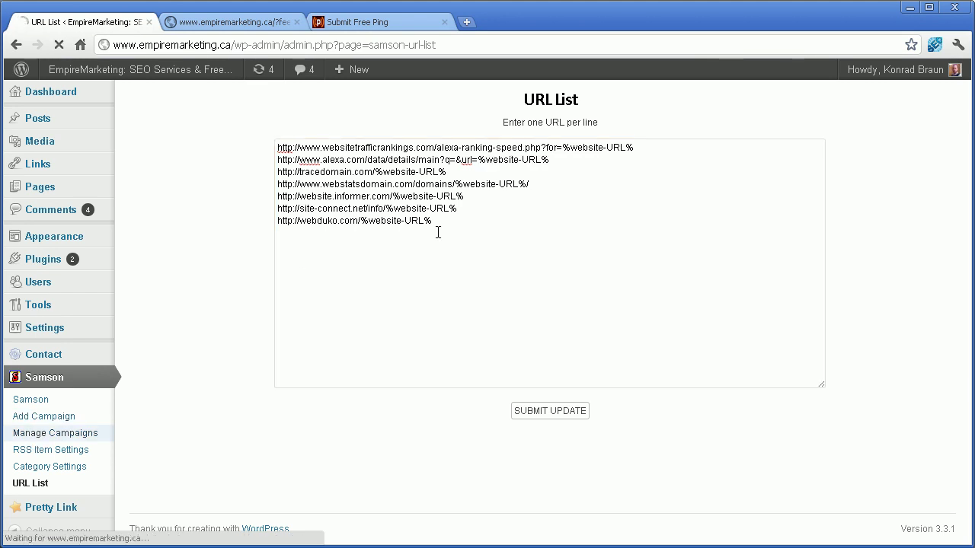